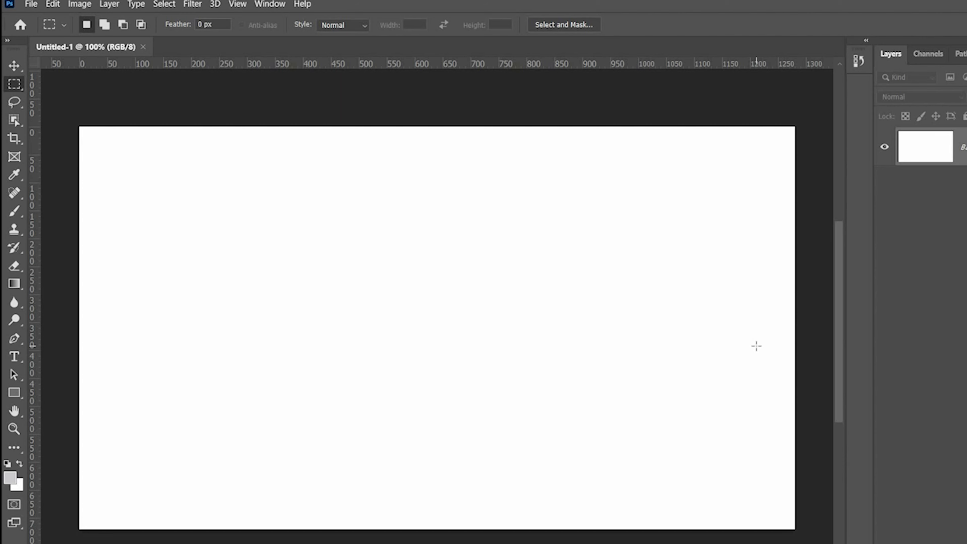
Open the alex-iby-GeOulhYJ-E0-unsplash photo from Downloads and convert its background into a regular layer named Layer 0.
{"action": "left_click", "coordinate": [27, 7]}
{"action": "left_click", "coordinate": [48, 30]}
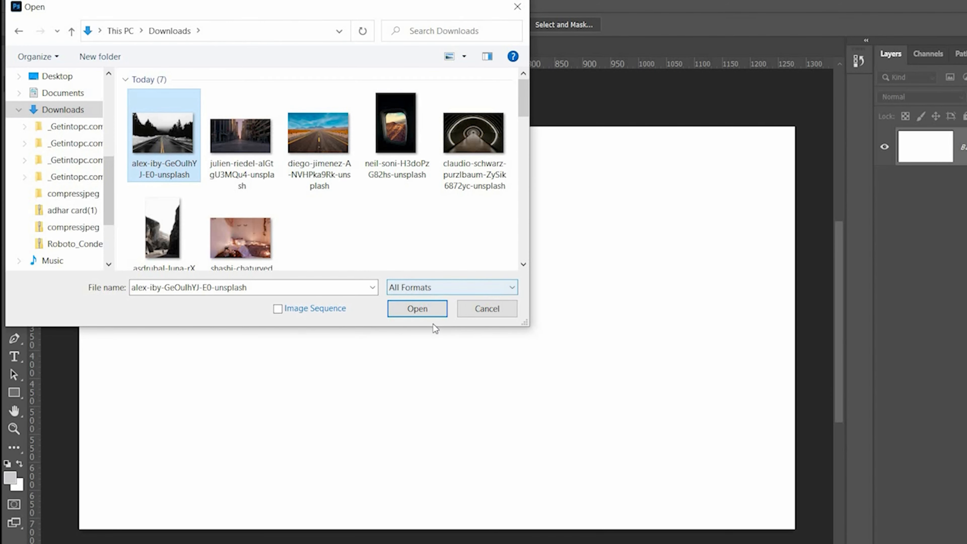
{"action": "left_click", "coordinate": [428, 301]}
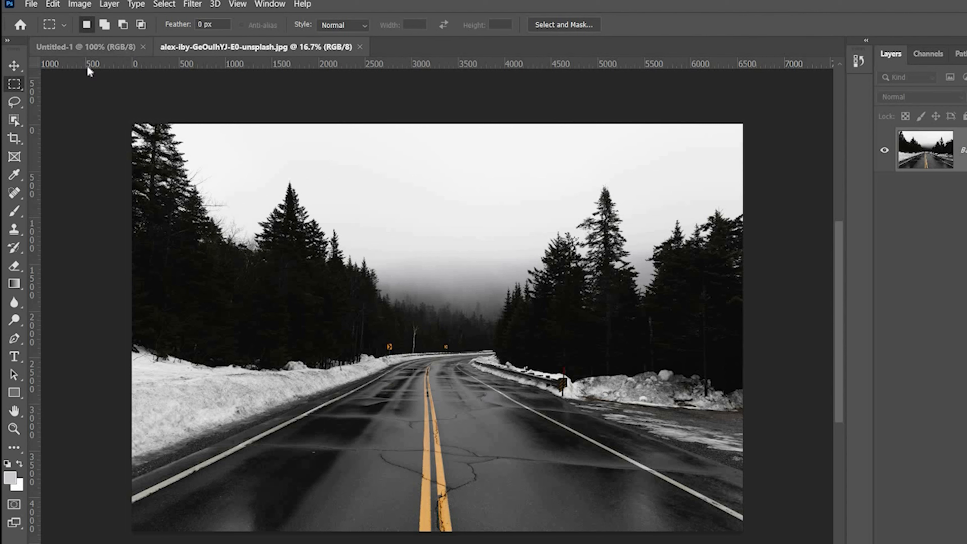
{"action": "double_click", "coordinate": [927, 162]}
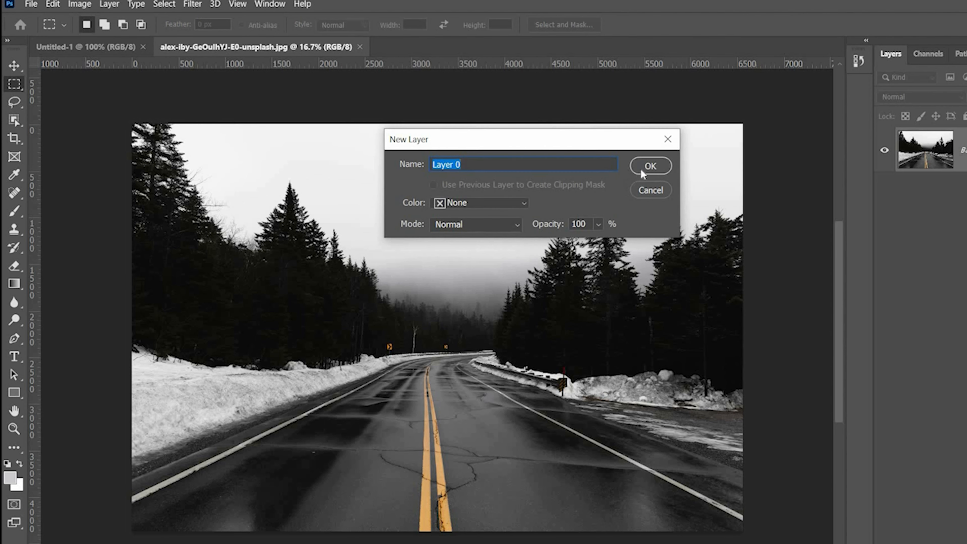
{"action": "left_click", "coordinate": [642, 168]}
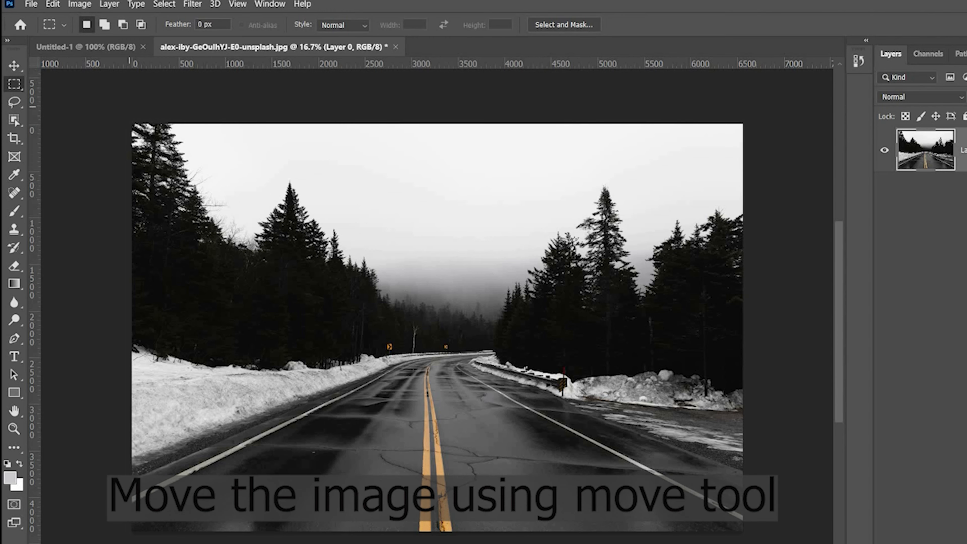
Move the road photo into the Untitled-1 document with the Move tool and shift it until the road fills the canvas.
{"action": "left_click", "coordinate": [13, 65]}
{"action": "left_click_drag", "start_coordinate": [234, 144], "coordinate": [528, 317]}
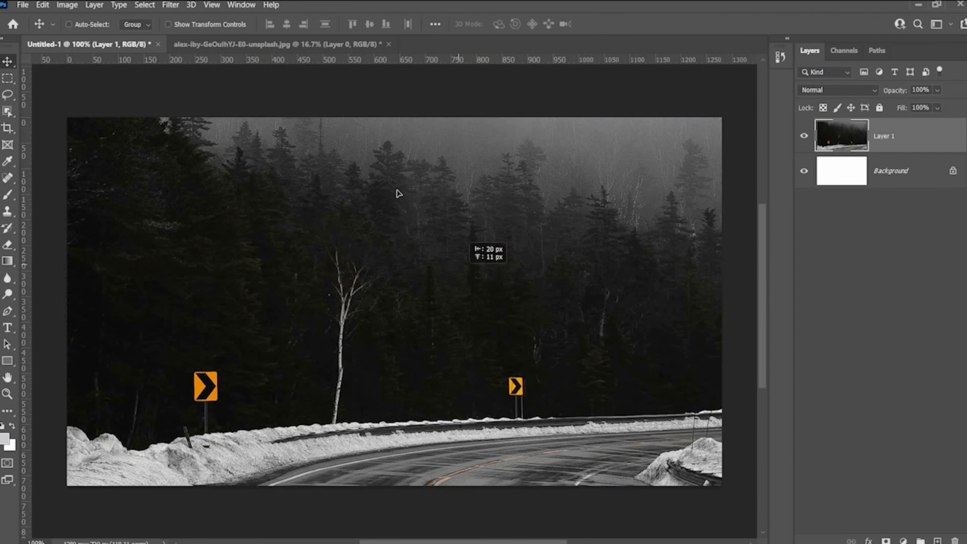
{"action": "left_click_drag", "start_coordinate": [395, 193], "coordinate": [297, 12]}
{"action": "left_click_drag", "start_coordinate": [395, 248], "coordinate": [439, 192]}
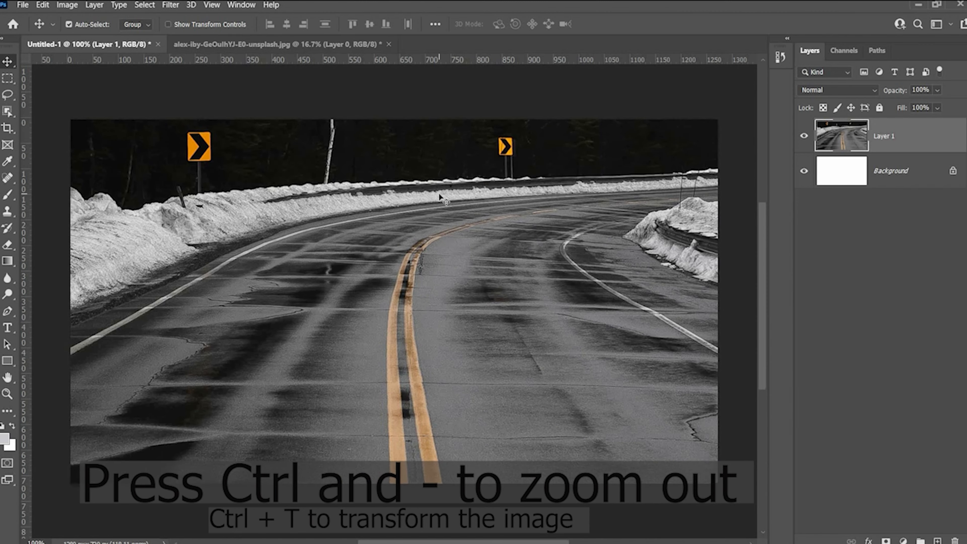
Scale the road photo down proportionally with Free Transform to about 19.7% so it matches the canvas width.
{"action": "key", "text": "ctrl+minus"}
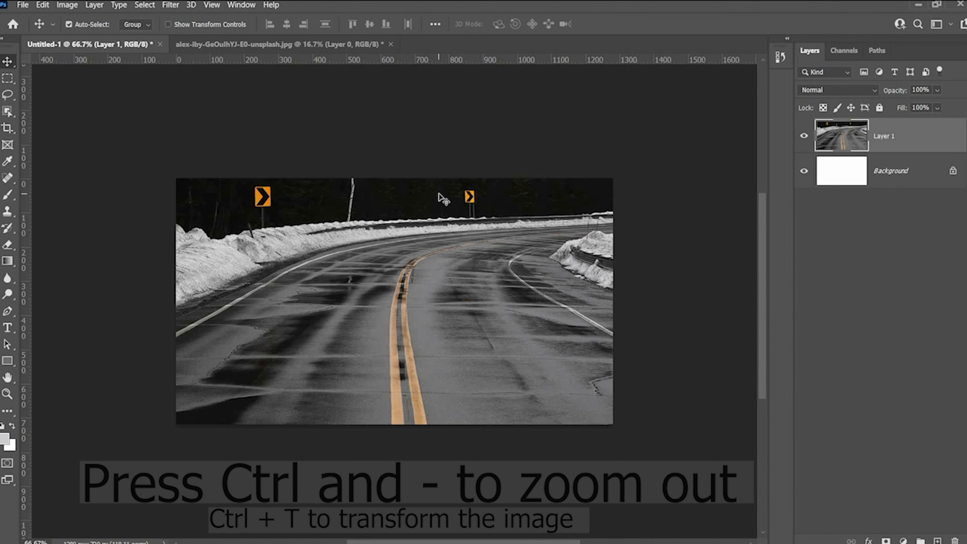
{"action": "key", "text": "ctrl+minus"}
{"action": "key", "text": "ctrl+minus"}
{"action": "key", "text": "ctrl+minus"}
{"action": "key", "text": "ctrl+t"}
{"action": "key", "text": "ctrl+minus"}
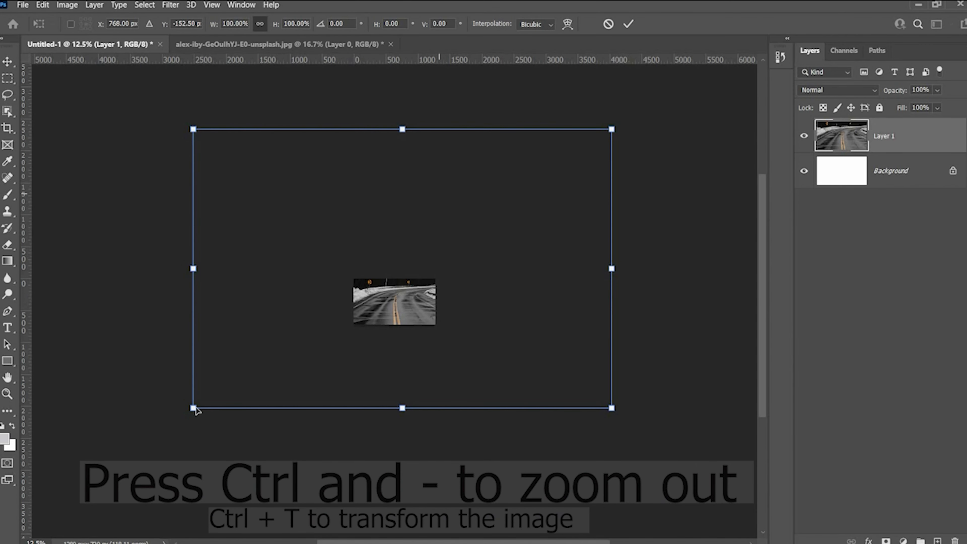
{"action": "left_click_drag", "start_coordinate": [194, 408], "coordinate": [301, 337]}
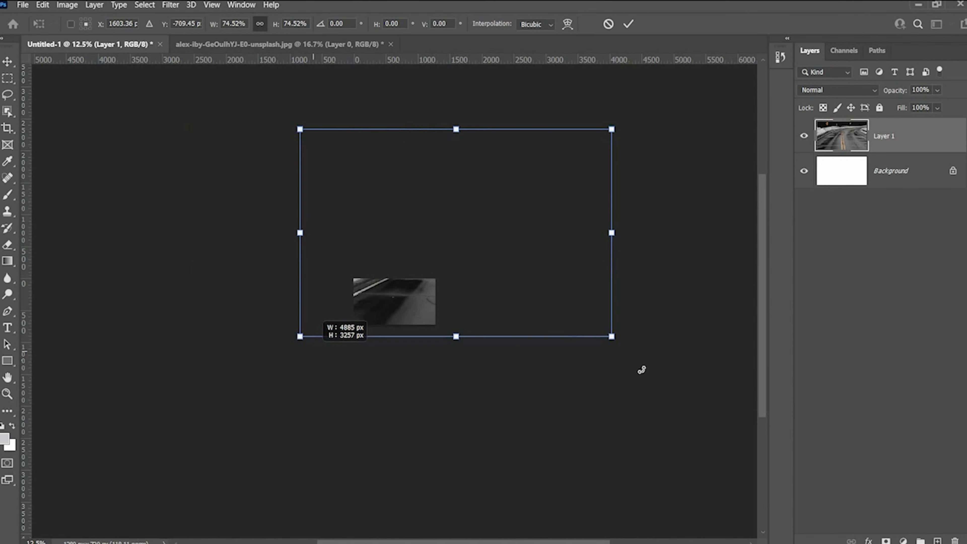
{"action": "left_click_drag", "start_coordinate": [416, 129], "coordinate": [416, 278]}
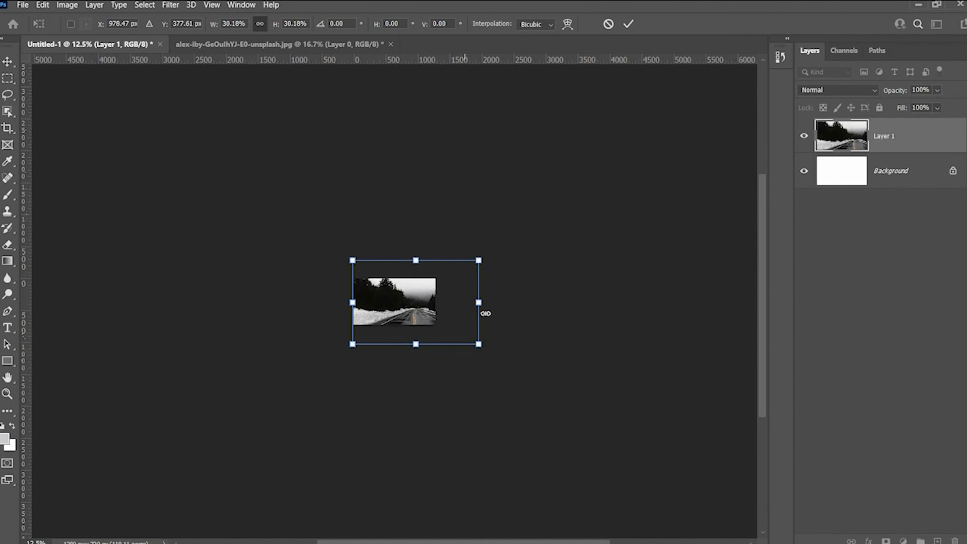
{"action": "left_click_drag", "start_coordinate": [479, 303], "coordinate": [435, 302]}
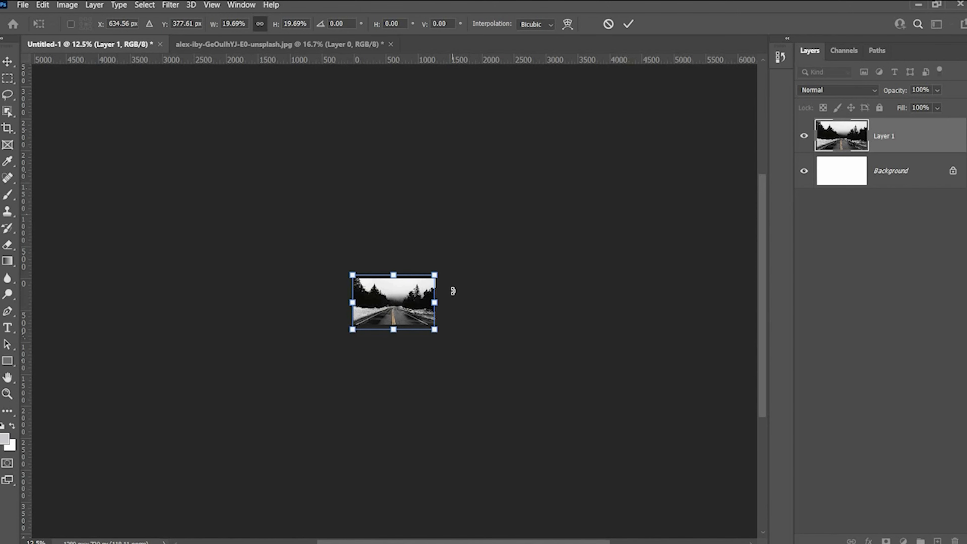
Fine-tune the photo's scale to about 19.78%, position it so it covers the whole canvas, and apply the transform.
{"action": "key", "text": "ctrl+plus"}
{"action": "key", "text": "ctrl+plus"}
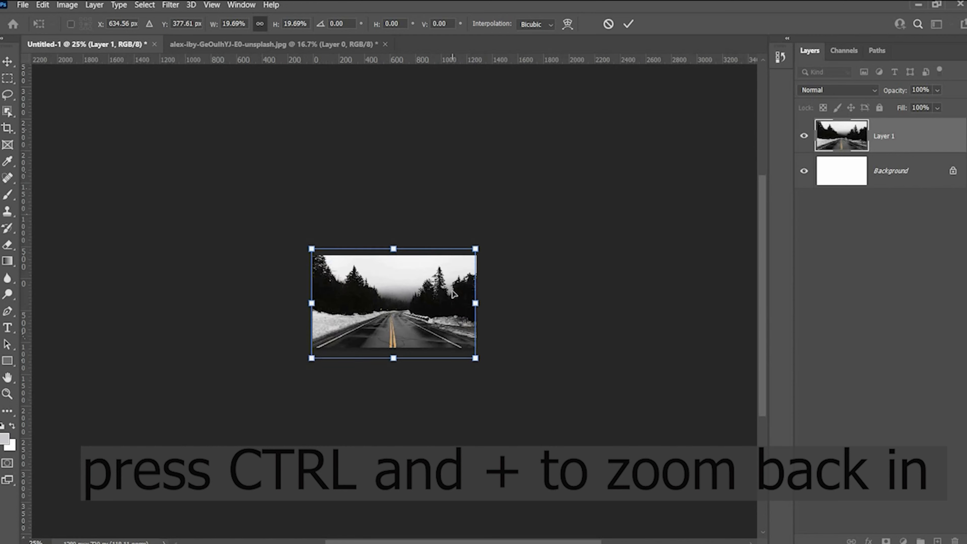
{"action": "key", "text": "ctrl+plus"}
{"action": "key", "text": "ctrl+plus"}
{"action": "key", "text": "ctrl+plus"}
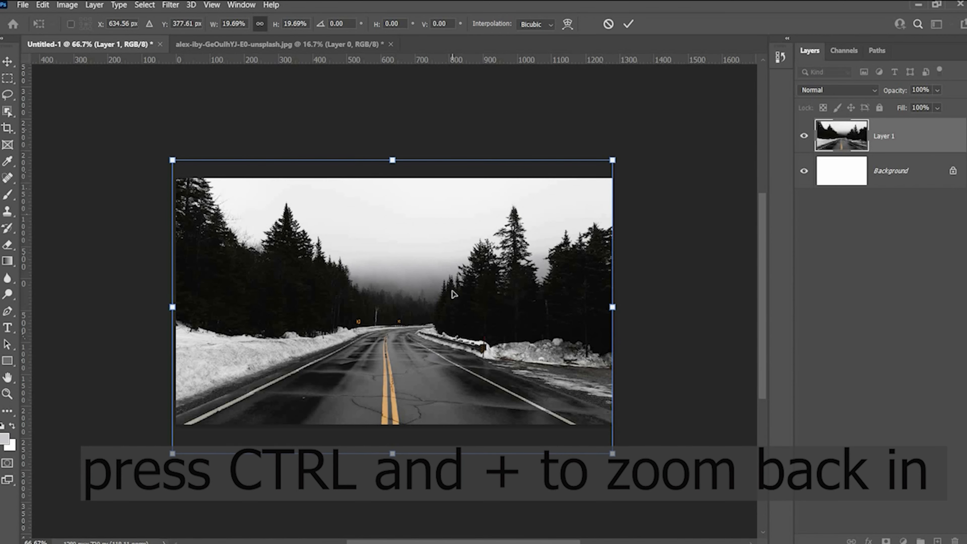
{"action": "key", "text": "ctrl+plus"}
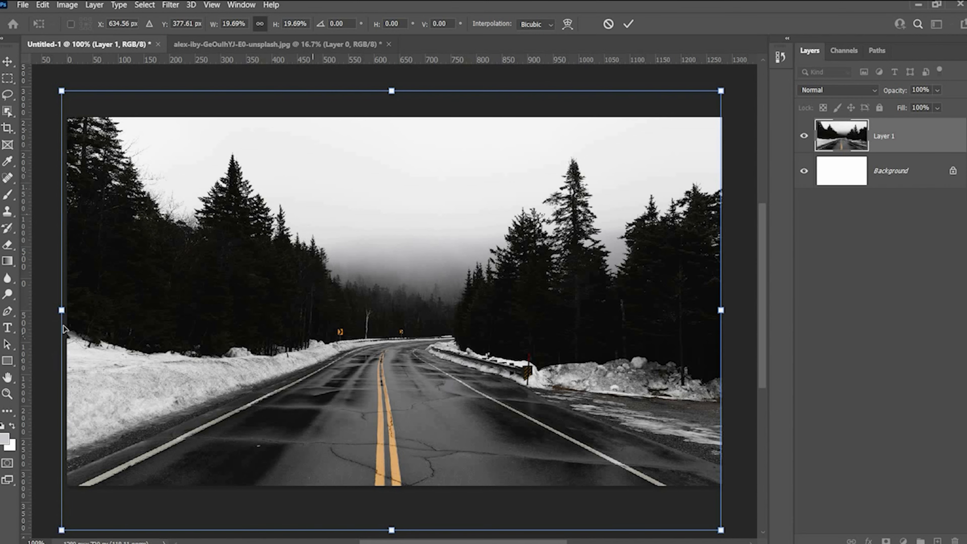
{"action": "left_click_drag", "start_coordinate": [72, 316], "coordinate": [82, 316]}
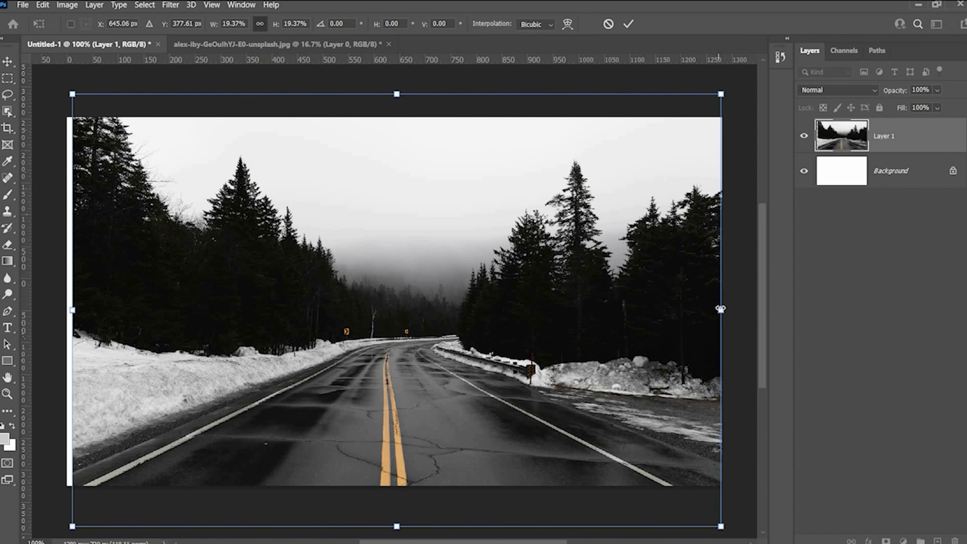
{"action": "left_click_drag", "start_coordinate": [712, 306], "coordinate": [710, 314]}
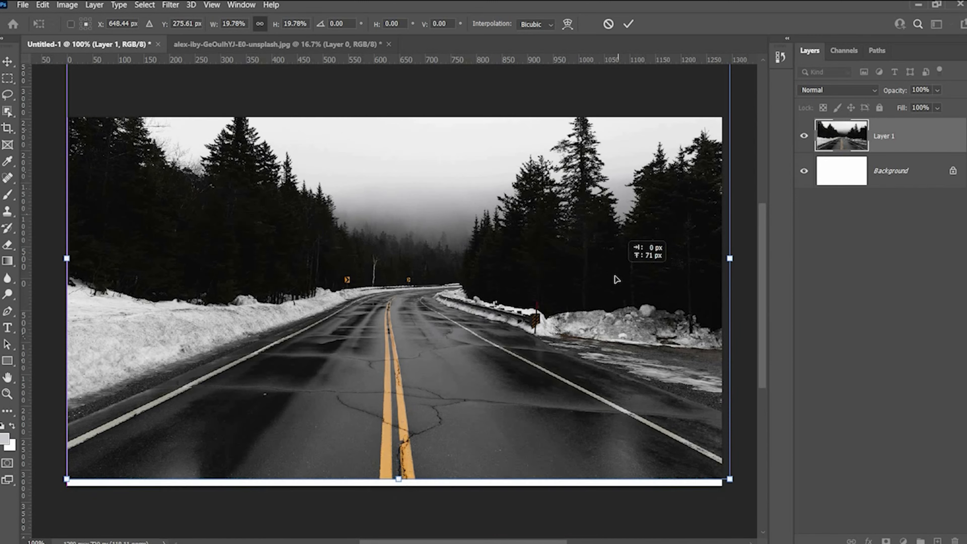
{"action": "left_click_drag", "start_coordinate": [615, 278], "coordinate": [716, 307]}
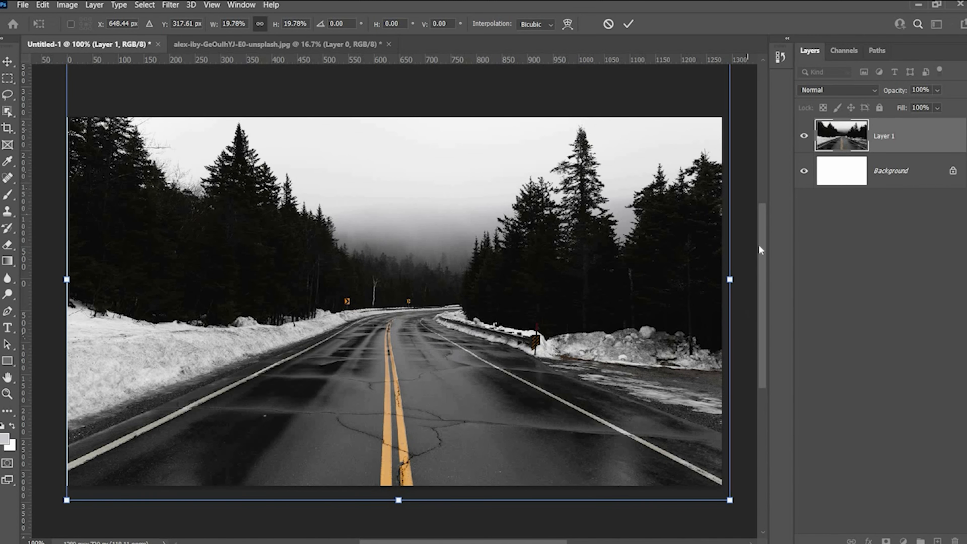
{"action": "key", "text": "Return"}
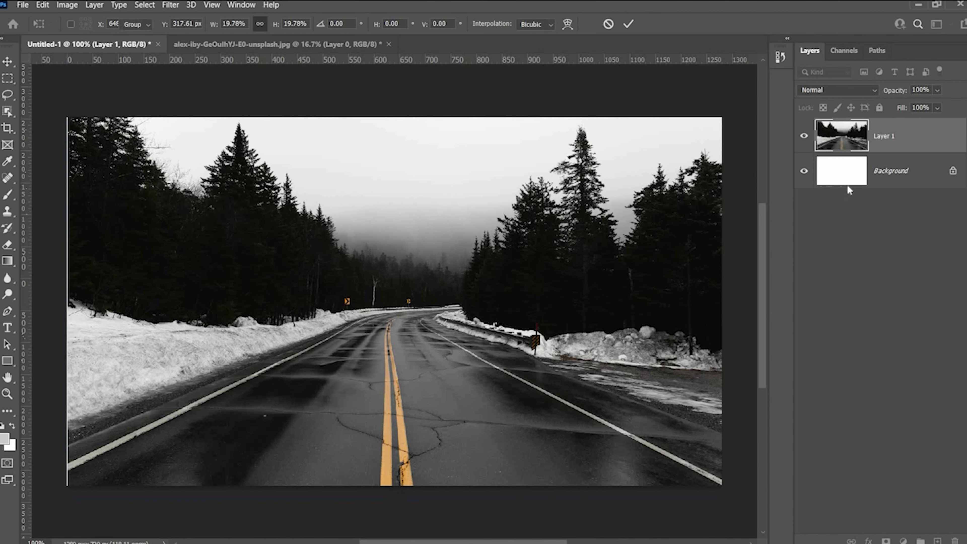
Convert the white Background into a regular layer and delete it, keeping only the road photo layer.
{"action": "left_click", "coordinate": [858, 176]}
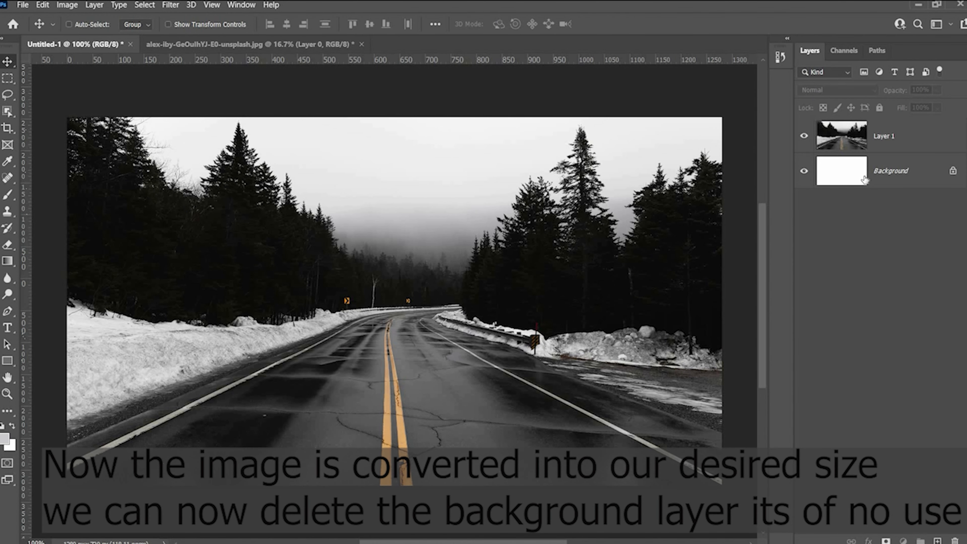
{"action": "double_click", "coordinate": [863, 177]}
{"action": "left_click", "coordinate": [589, 153]}
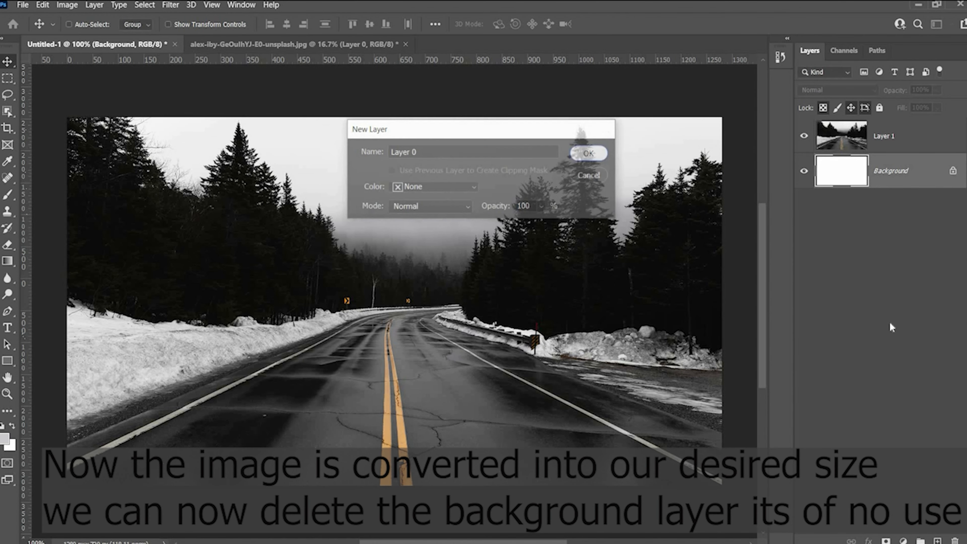
{"action": "left_click", "coordinate": [954, 540]}
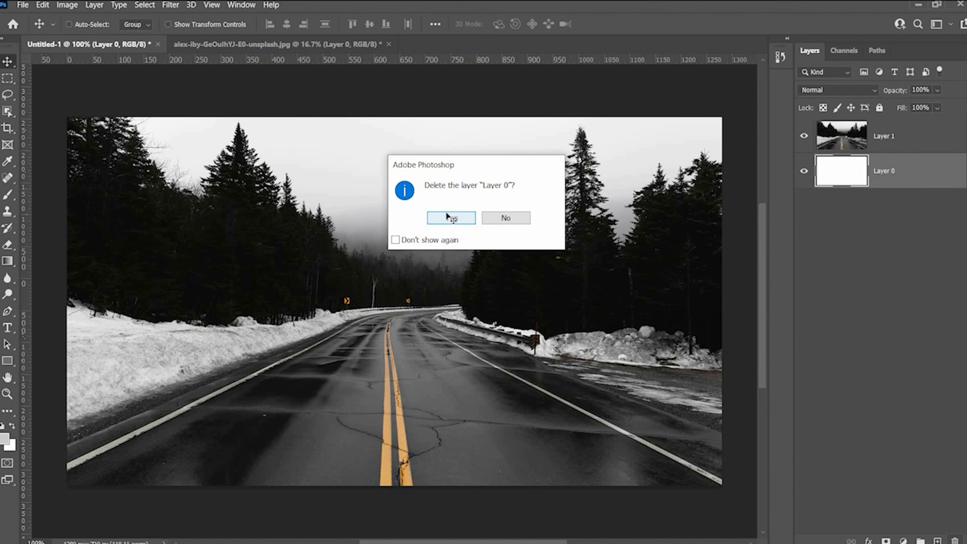
{"action": "left_click", "coordinate": [450, 217]}
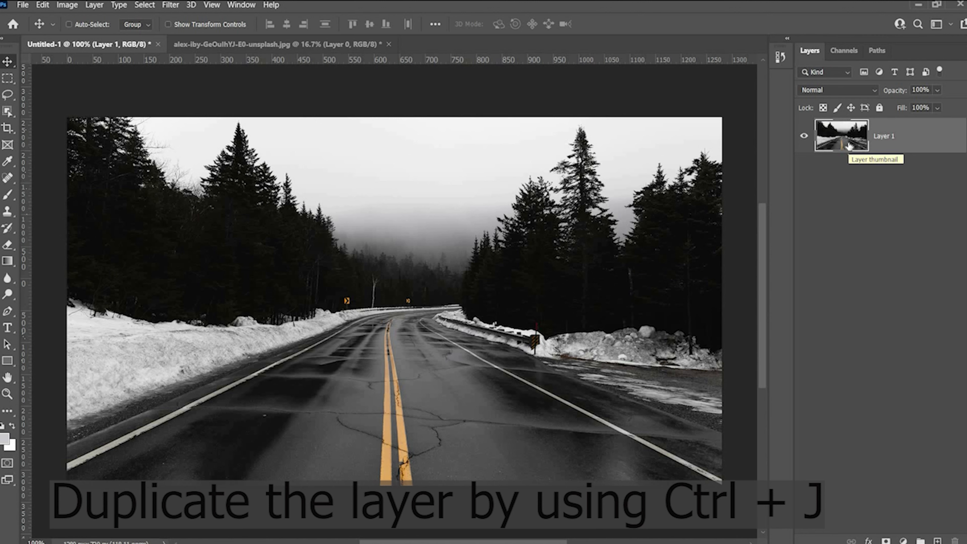
Duplicate the road photo layer and swap the foreground and background colours to make white the foreground colour.
{"action": "key", "text": "ctrl+j"}
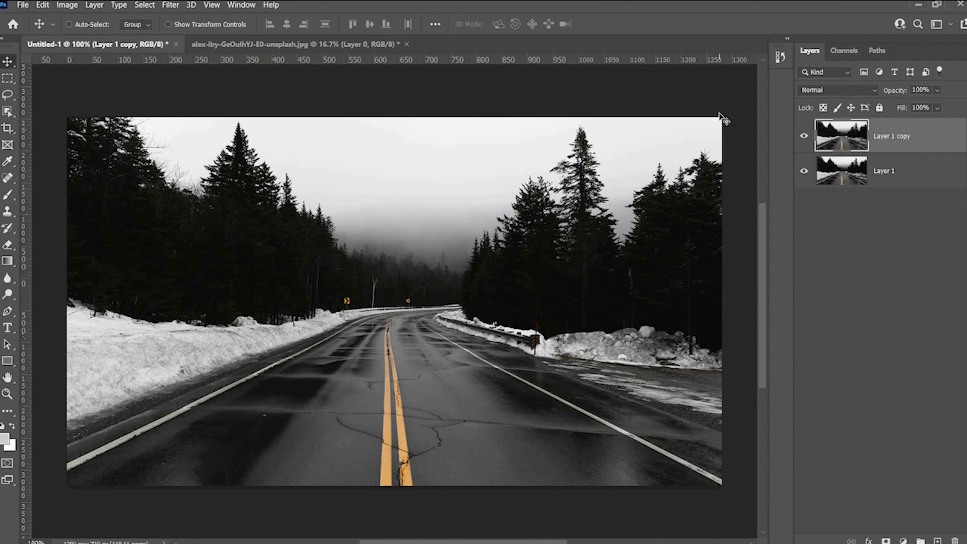
{"action": "left_click", "coordinate": [13, 426]}
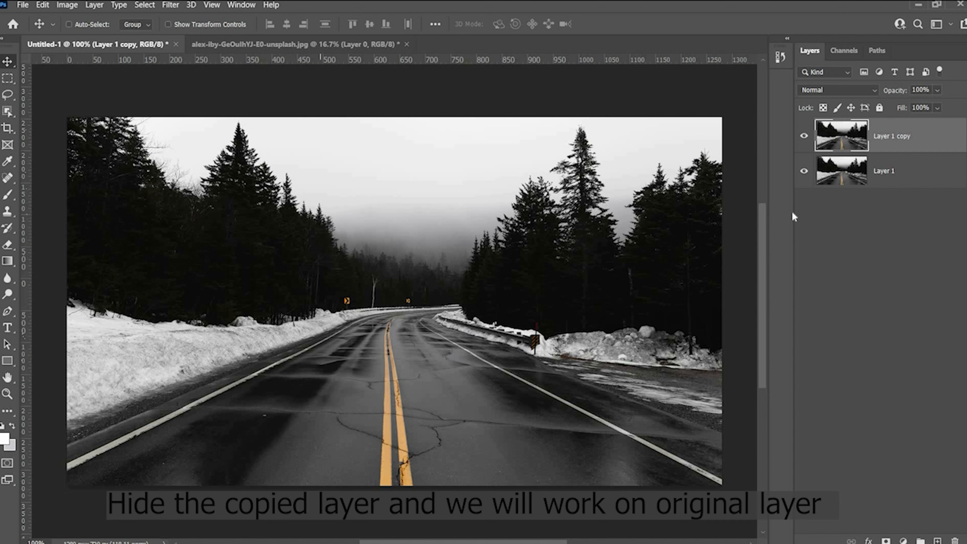
Select the original Layer 1 and hide the duplicate layer above it.
{"action": "left_click", "coordinate": [845, 167]}
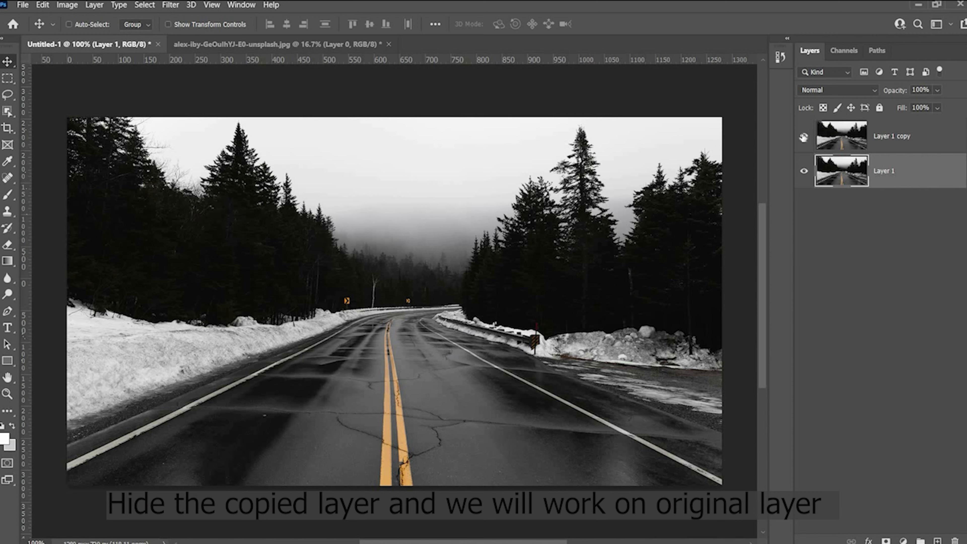
{"action": "left_click", "coordinate": [803, 137]}
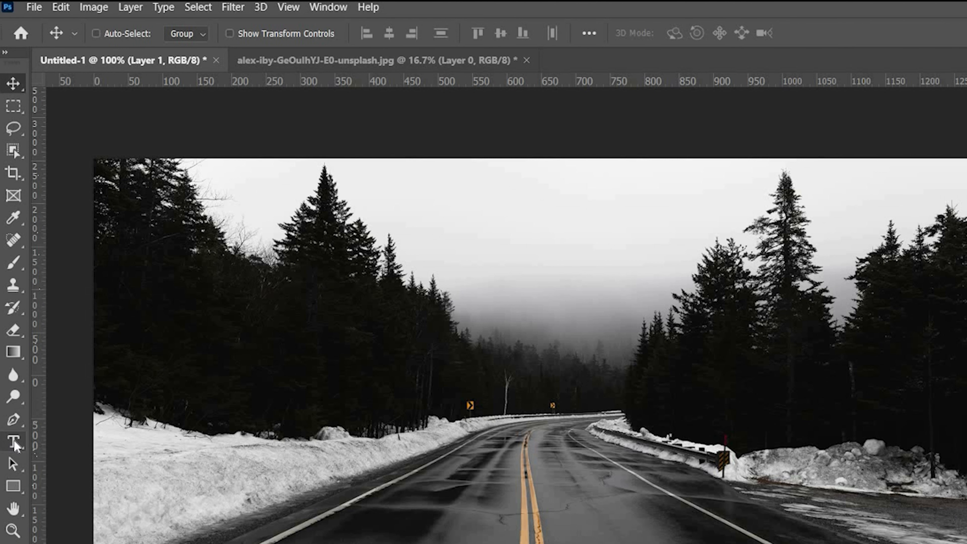
Set the Type tool's font to Rockwell Extra Bold.
{"action": "left_click", "coordinate": [7, 327]}
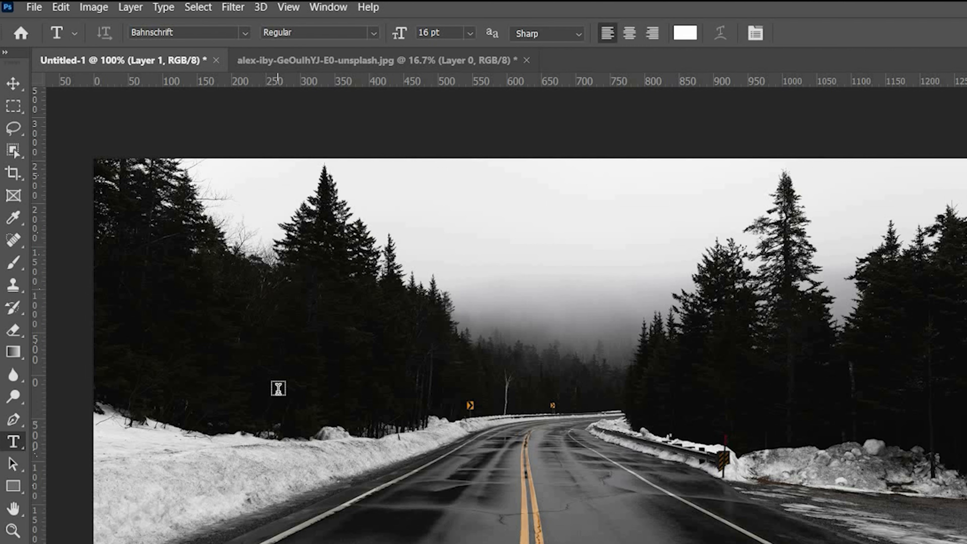
{"action": "left_click", "coordinate": [245, 34]}
{"action": "scroll", "coordinate": [388, 251], "scroll_direction": "down", "scroll_amount": 15}
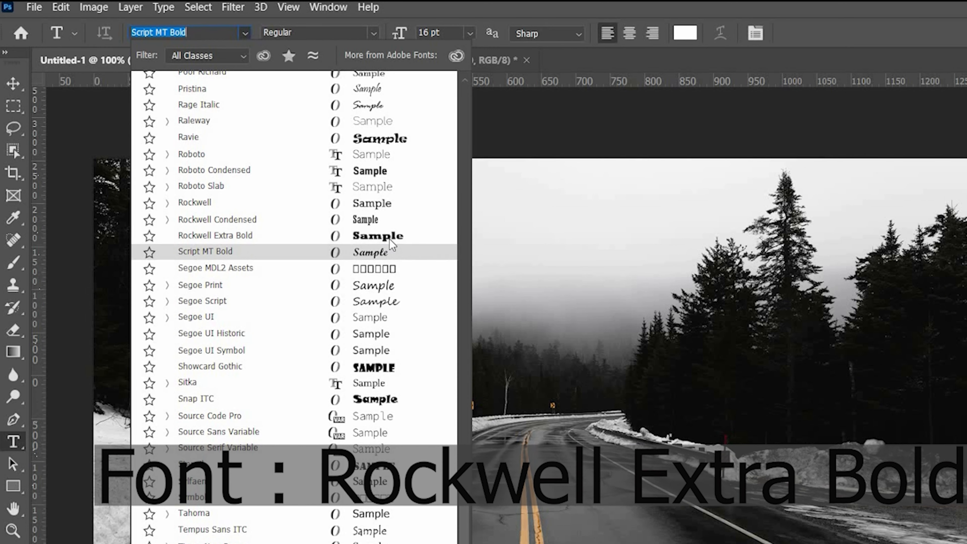
{"action": "key", "text": "Up"}
{"action": "key", "text": "Return"}
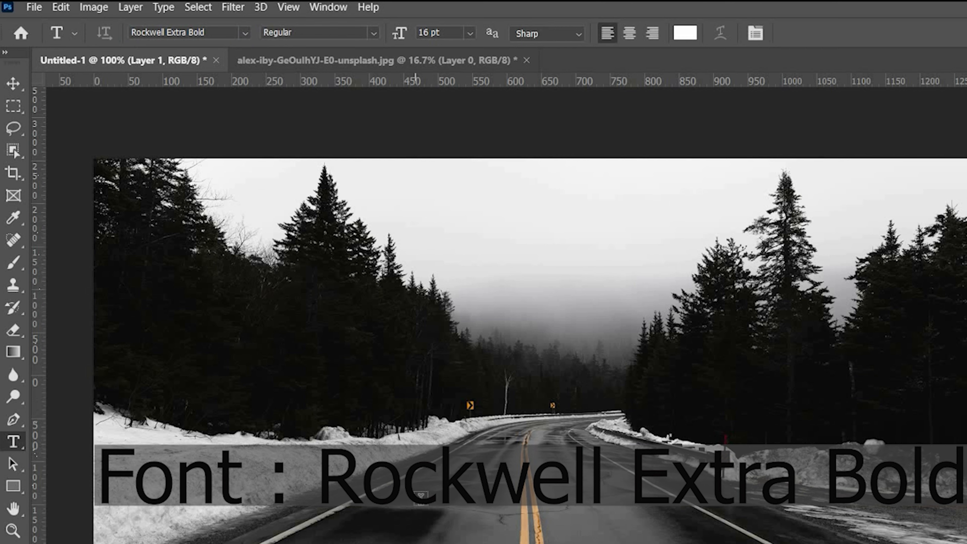
Add the white 16 pt text "SNOW" in capitals on the road, replacing the placeholder text.
{"action": "left_click", "coordinate": [421, 495]}
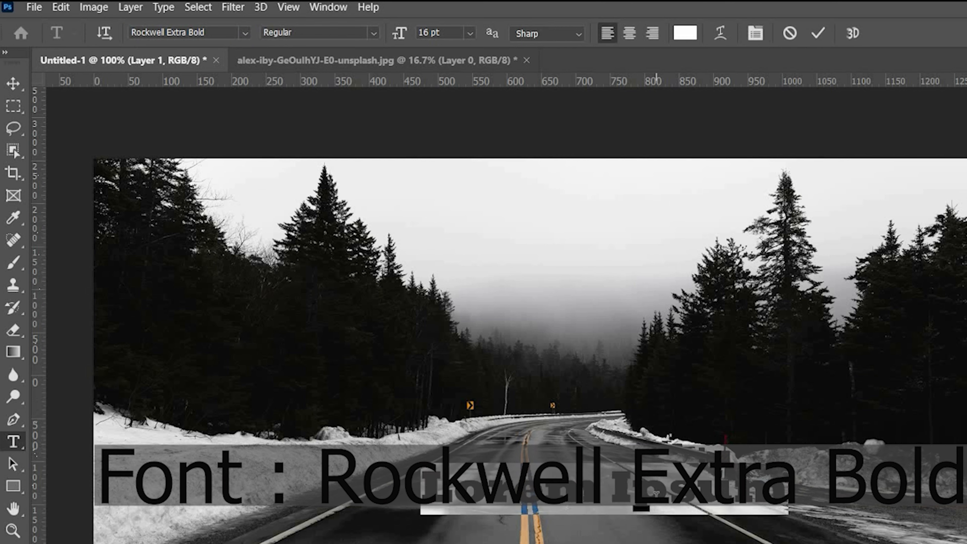
{"action": "key", "text": "BackSpace"}
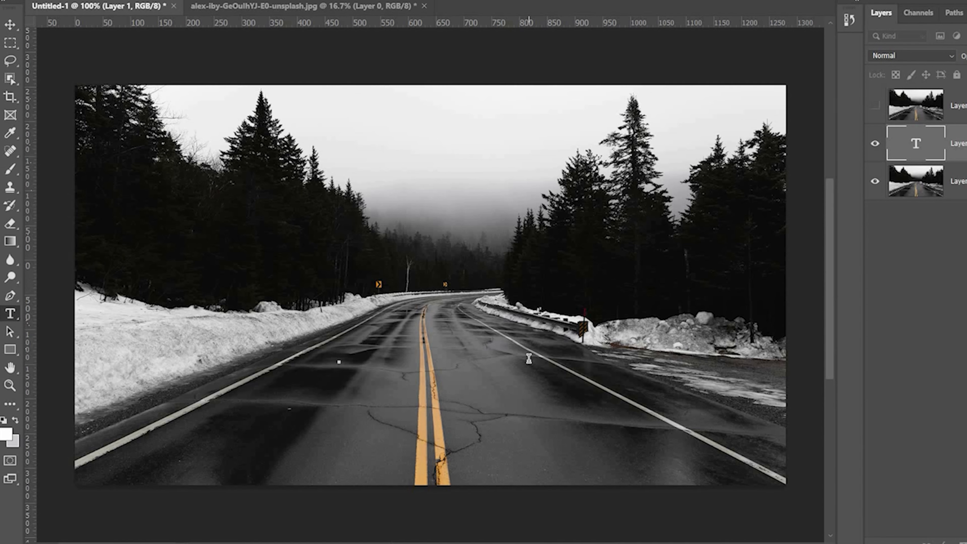
{"action": "key", "text": "Caps_Lock"}
{"action": "type", "text": "SNO"}
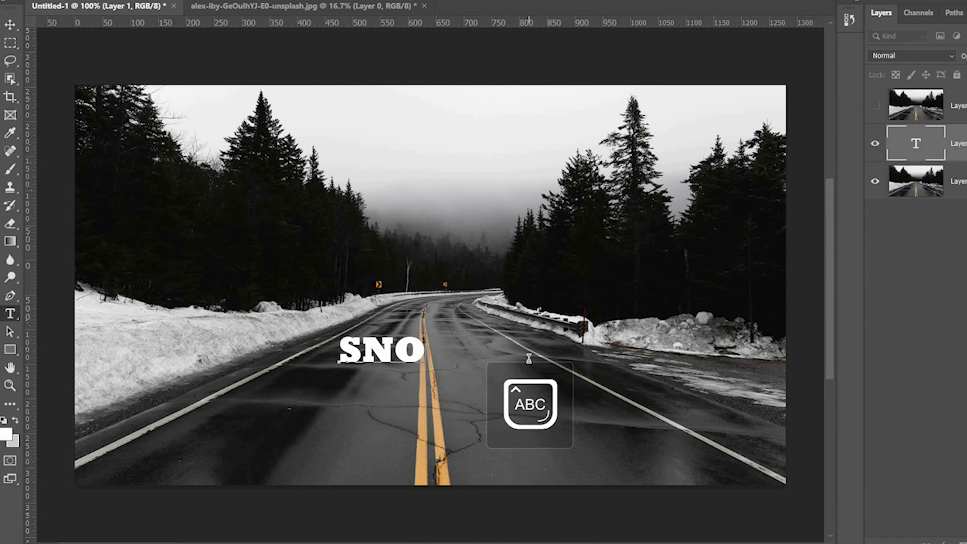
{"action": "type", "text": "W"}
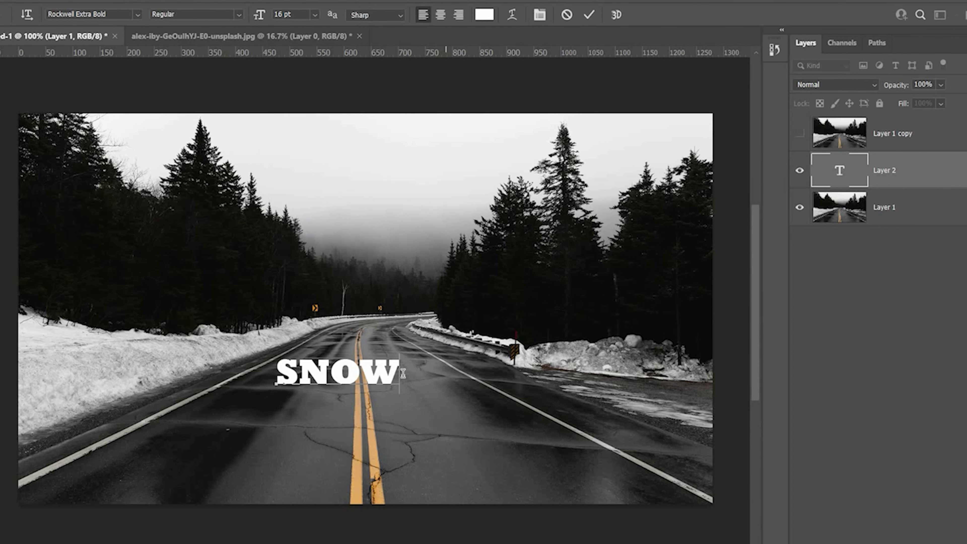
Enlarge the SNOW text to 48.45 pt and move it up to the middle of the picture, over the far road.
{"action": "left_click_drag", "start_coordinate": [399, 371], "coordinate": [274, 366]}
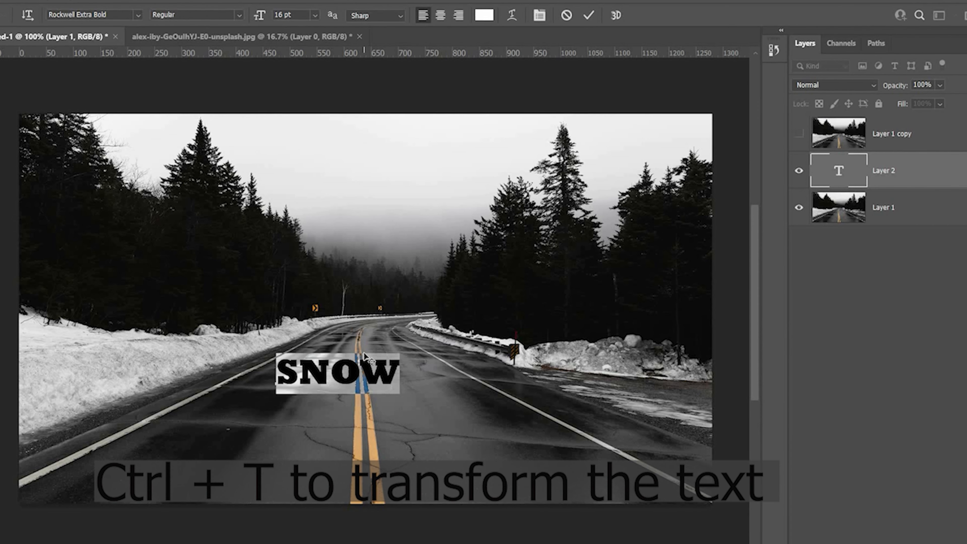
{"action": "key", "text": "ctrl+t"}
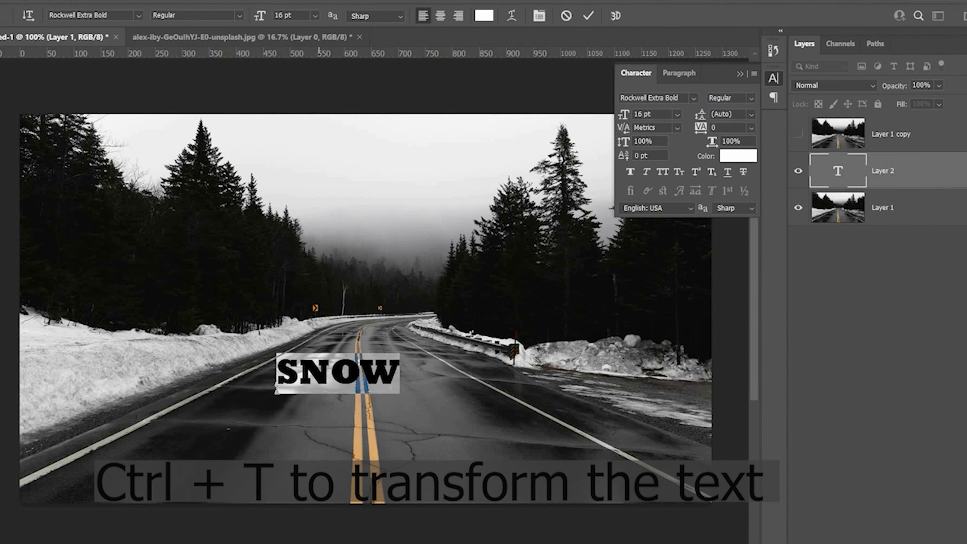
{"action": "key", "text": "ctrl"}
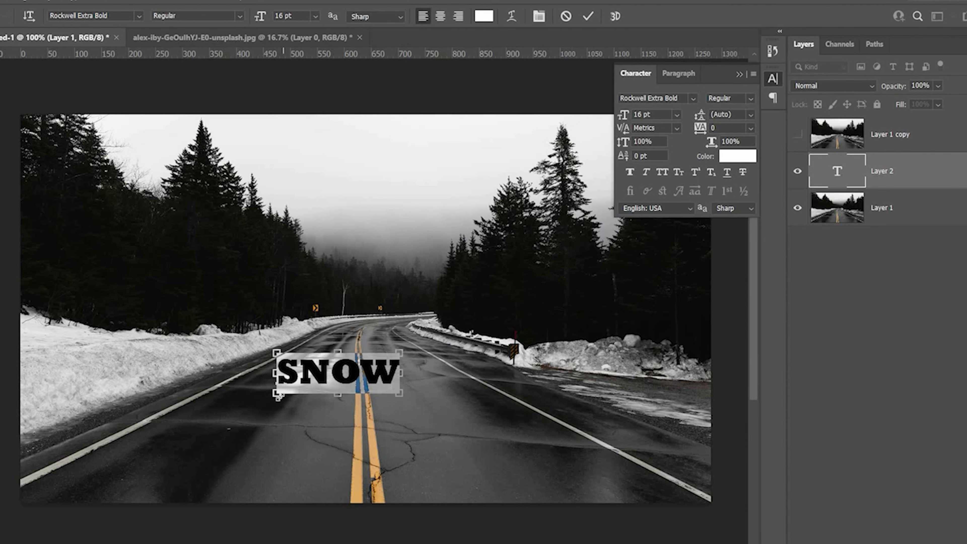
{"action": "left_click_drag", "start_coordinate": [276, 392], "coordinate": [196, 428]}
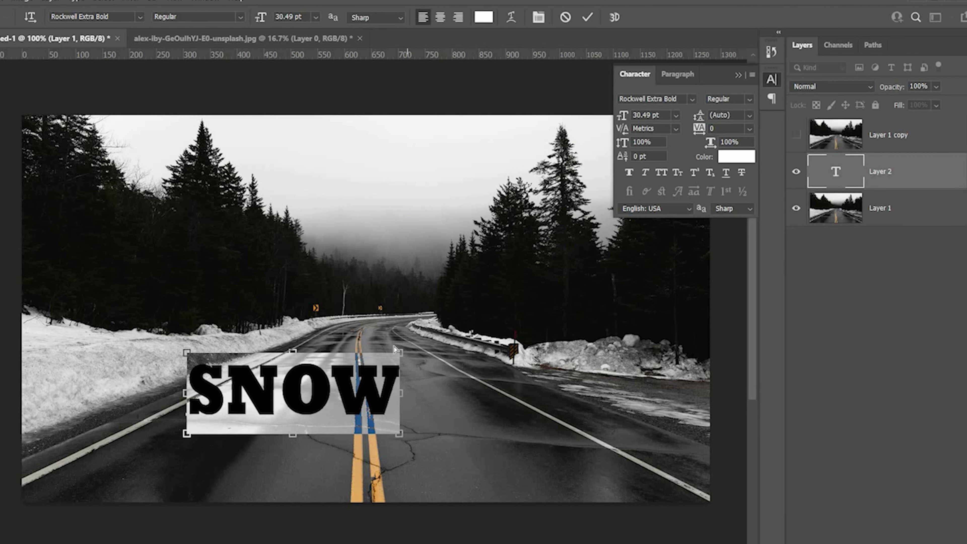
{"action": "left_click_drag", "start_coordinate": [402, 353], "coordinate": [436, 290]}
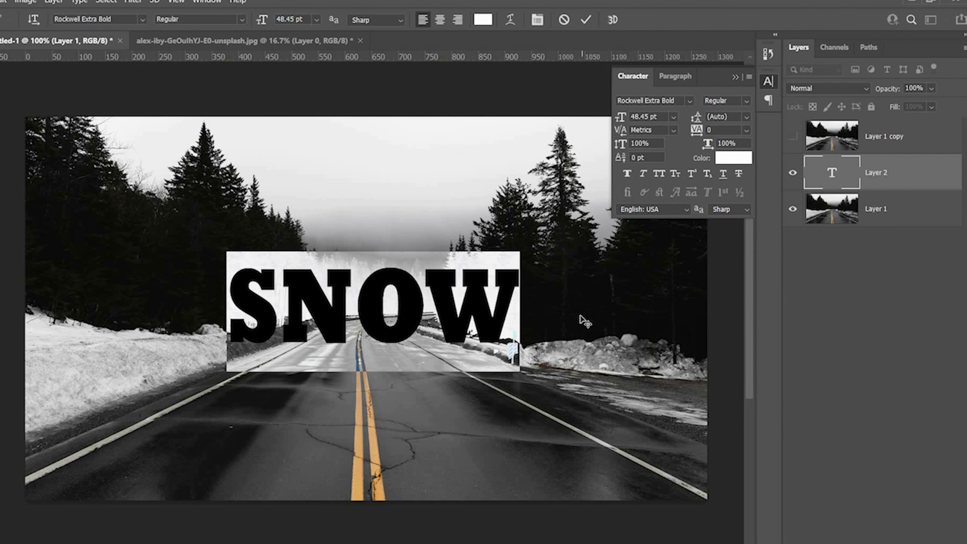
Reselect all the letters of SNOW, commit the text and adjust the word's position over the road.
{"action": "left_click", "coordinate": [507, 316]}
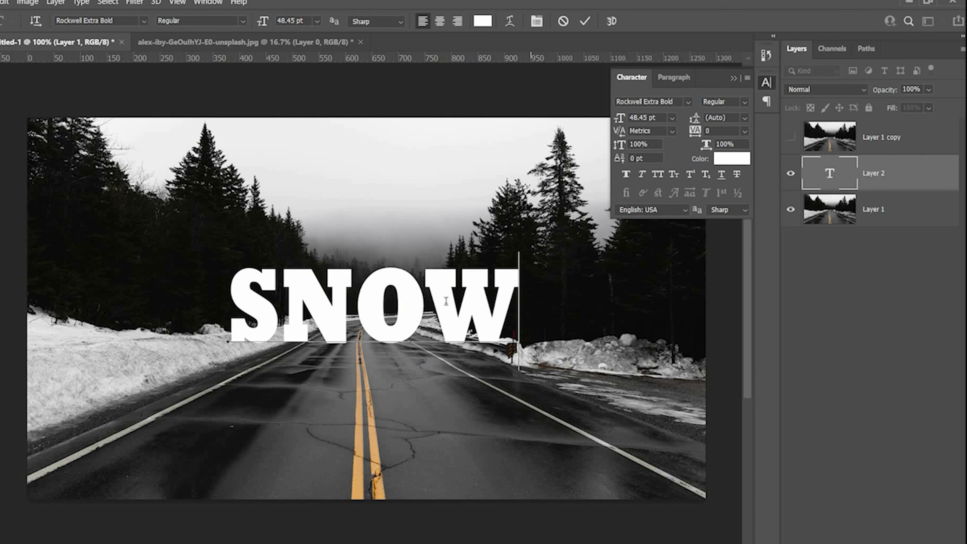
{"action": "key", "text": "Home"}
{"action": "key", "text": "shift+Right"}
{"action": "key", "text": "shift+Right"}
{"action": "key", "text": "shift+Right"}
{"action": "key", "text": "shift+Right"}
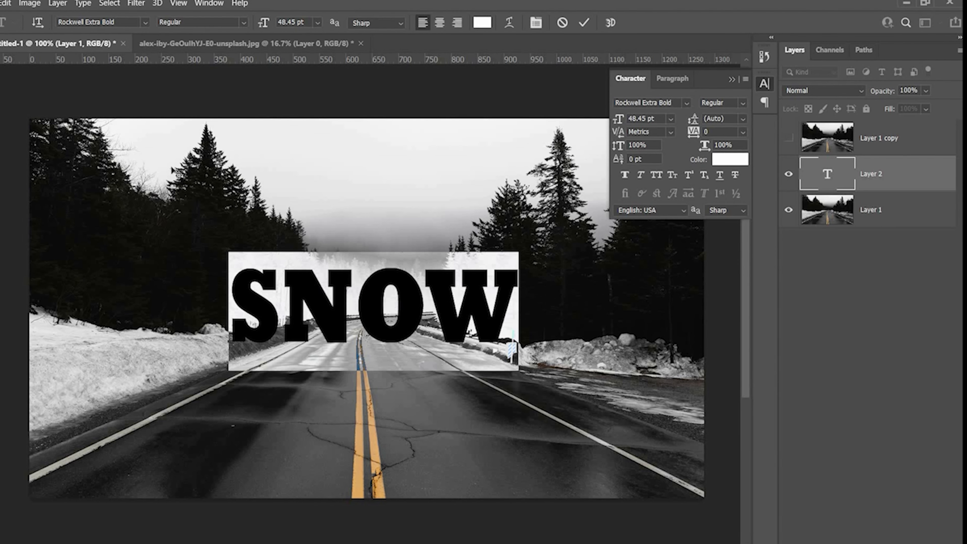
{"action": "key", "text": "ctrl+Return"}
{"action": "mouse_move", "coordinate": [252, 298]}
{"action": "left_mouse_down"}
{"action": "mouse_move", "coordinate": [258, 289]}
{"action": "mouse_move", "coordinate": [261, 309]}
{"action": "left_mouse_up"}
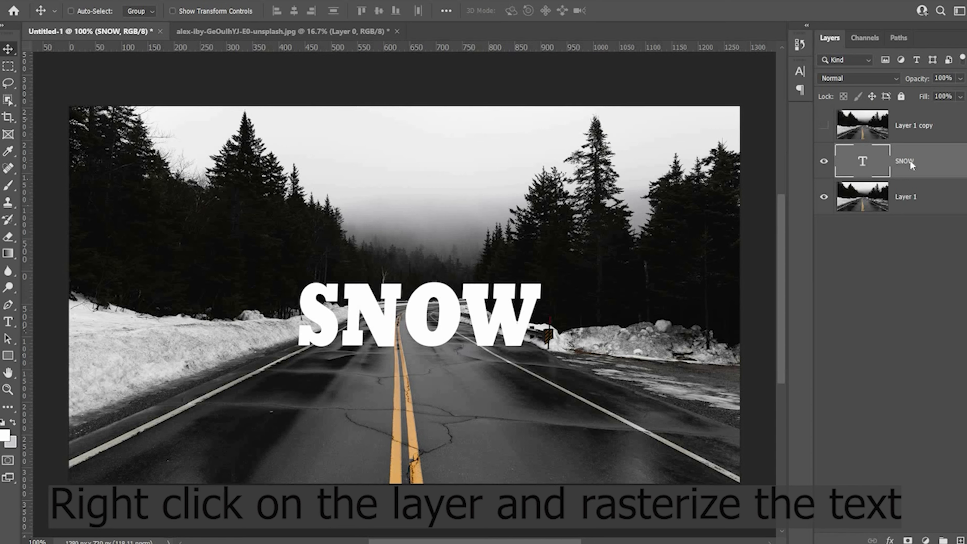
Rasterize the SNOW text layer and duplicate it.
{"action": "right_click", "coordinate": [909, 160]}
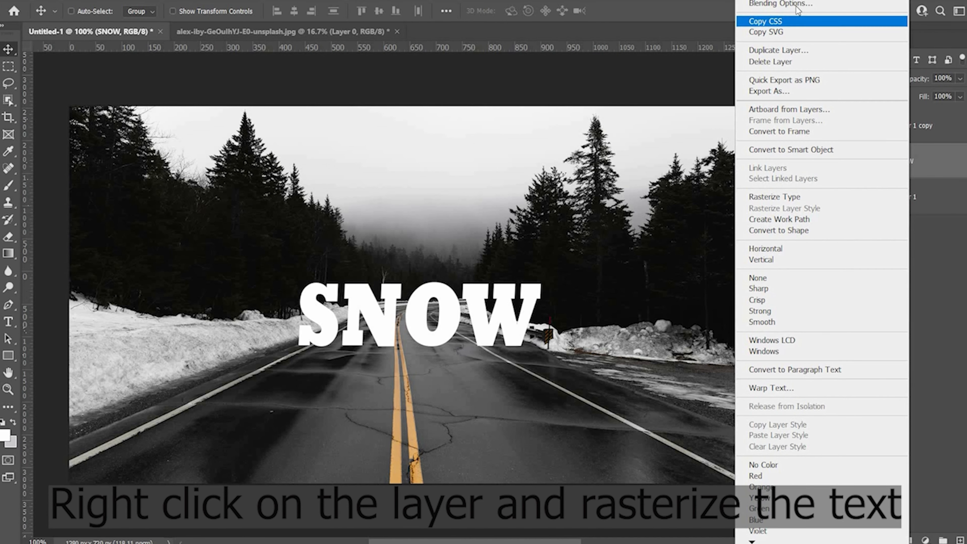
{"action": "left_click", "coordinate": [794, 197]}
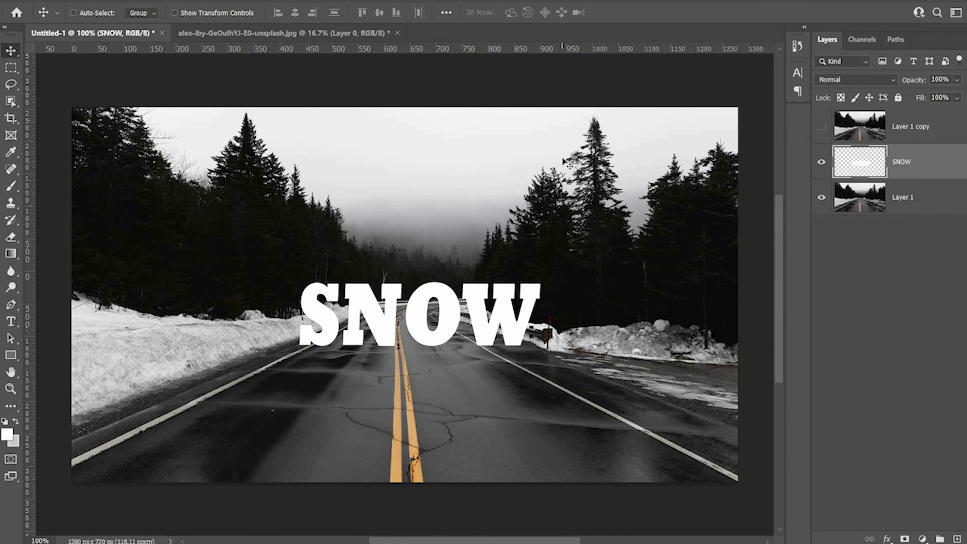
{"action": "key", "text": "ctrl+j"}
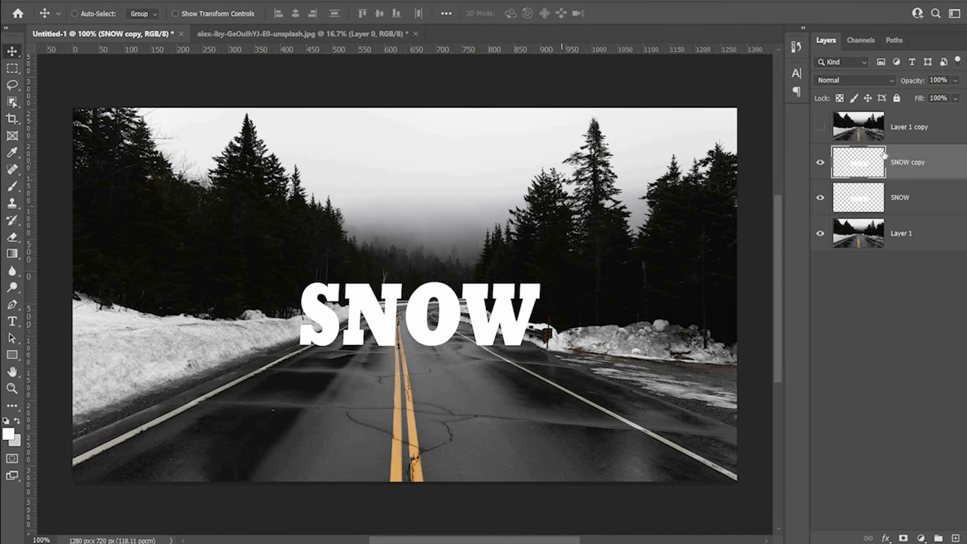
Flip the lower SNOW layer vertically and place it directly beneath the upright word as a mirrored shadow.
{"action": "left_click", "coordinate": [869, 200]}
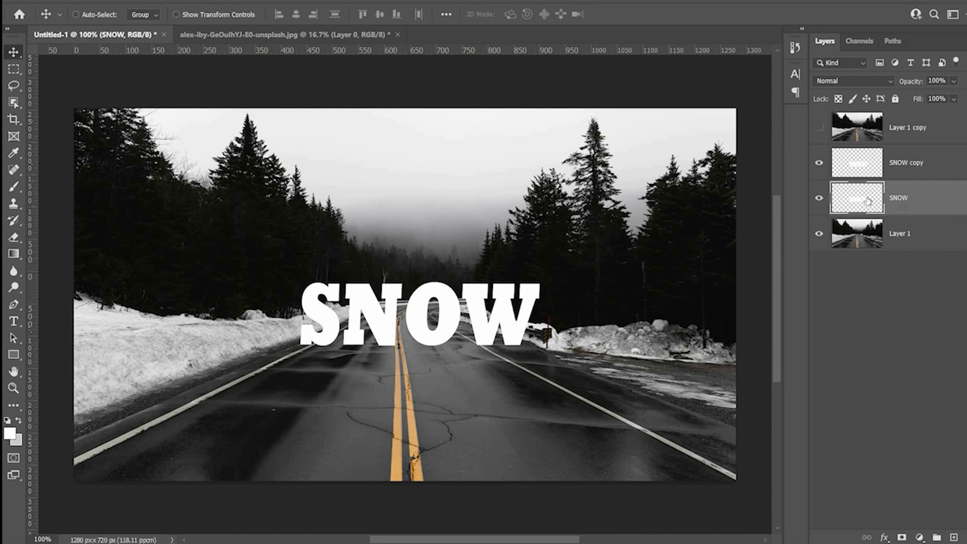
{"action": "key", "text": "ctrl+t"}
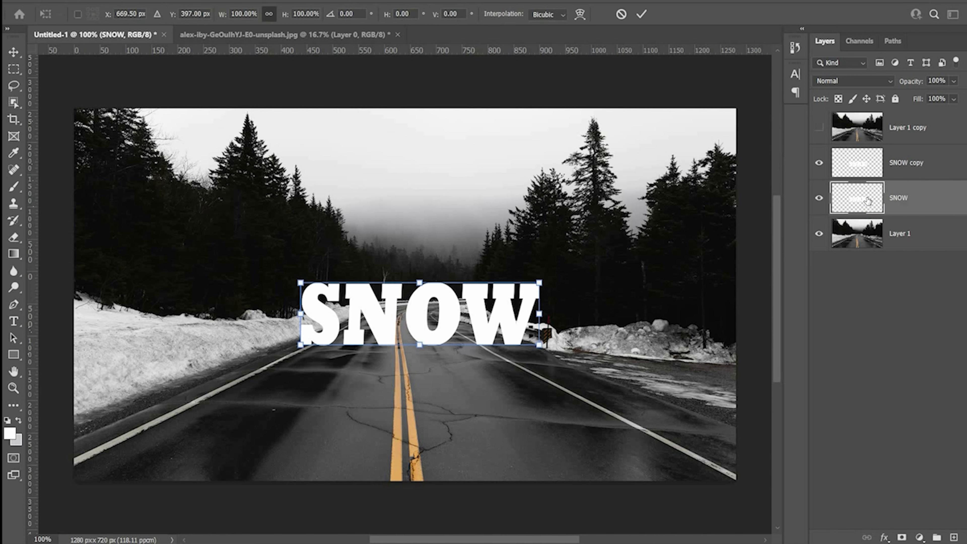
{"action": "right_click", "coordinate": [502, 317]}
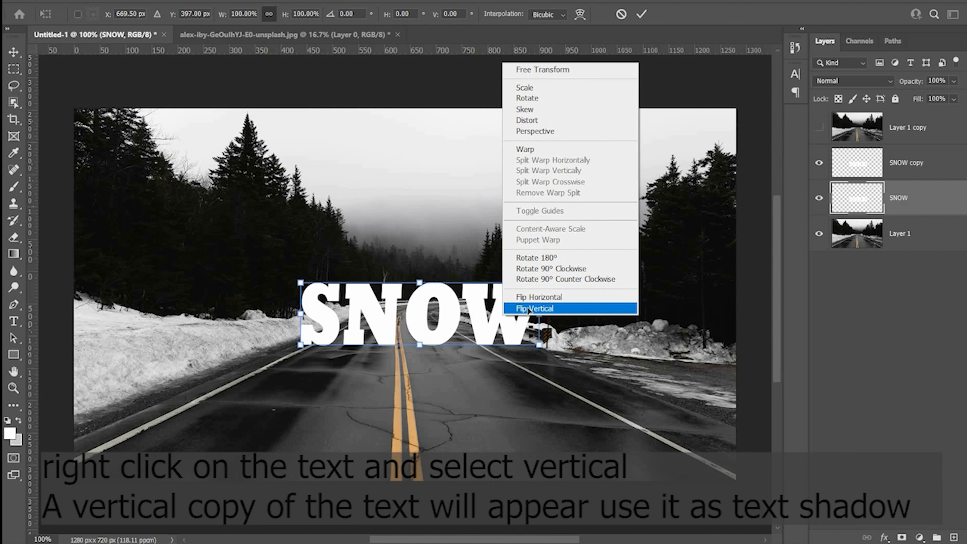
{"action": "left_click", "coordinate": [529, 309]}
{"action": "left_click_drag", "start_coordinate": [509, 333], "coordinate": [505, 370]}
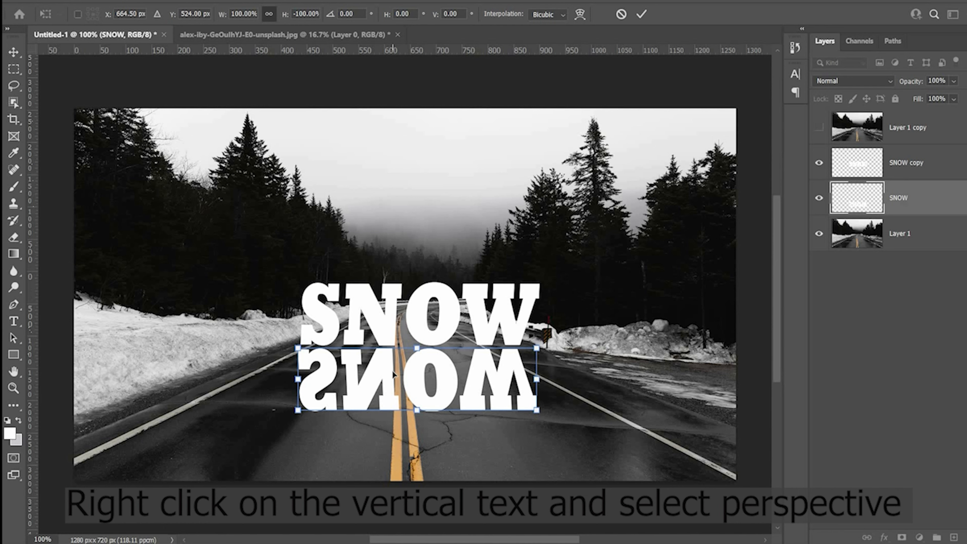
Widen the lower edge of the flipped SNOW with a Perspective transform, and hide that layer.
{"action": "right_click", "coordinate": [472, 377]}
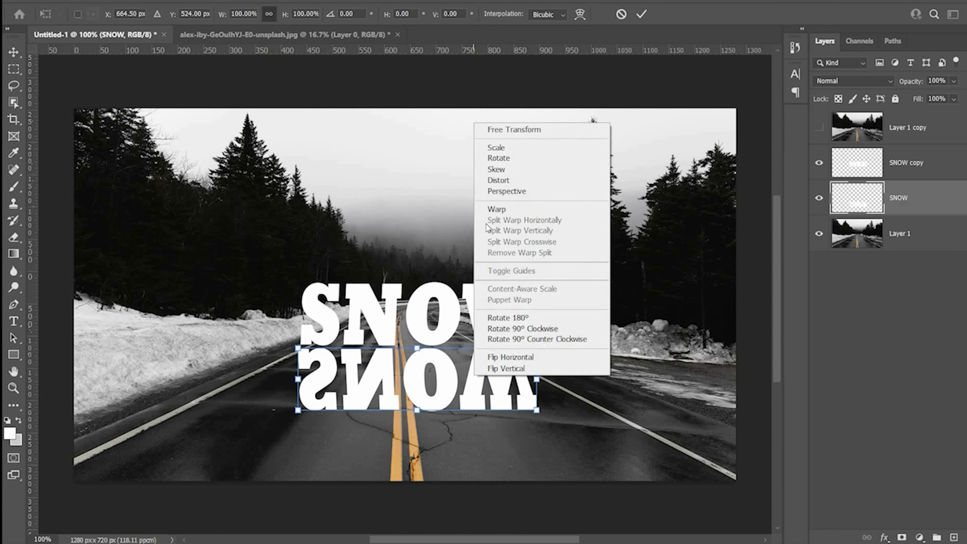
{"action": "left_click", "coordinate": [495, 191]}
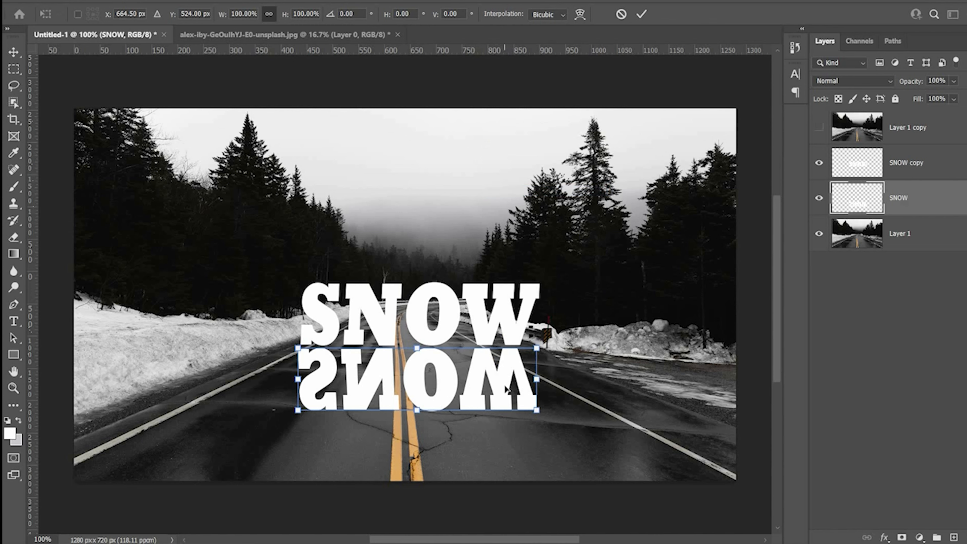
{"action": "left_click_drag", "start_coordinate": [539, 414], "coordinate": [606, 386]}
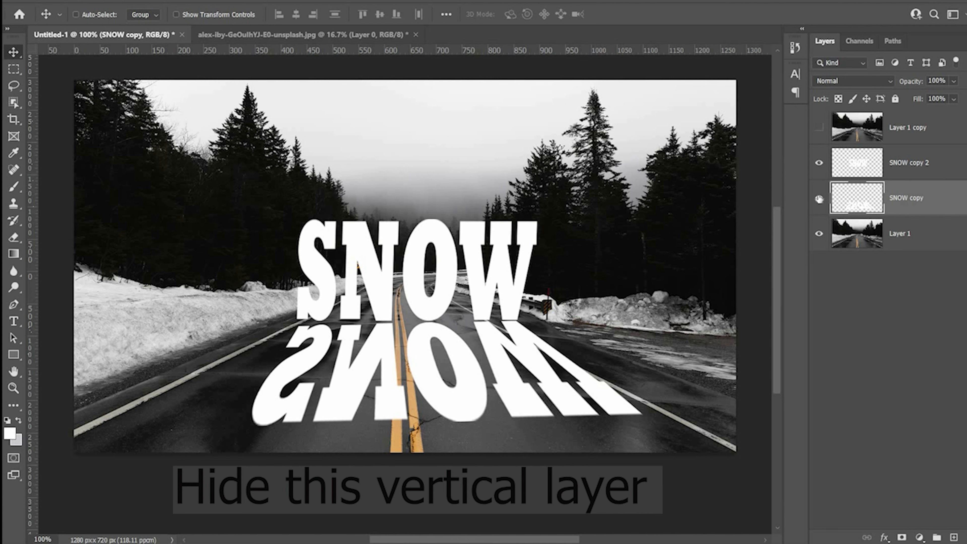
{"action": "left_click", "coordinate": [819, 199]}
Add a Hue/Saturation adjustment layer above Layer 1 with Hue +17, Saturation -44 and Lightness -41.
{"action": "left_click", "coordinate": [858, 235]}
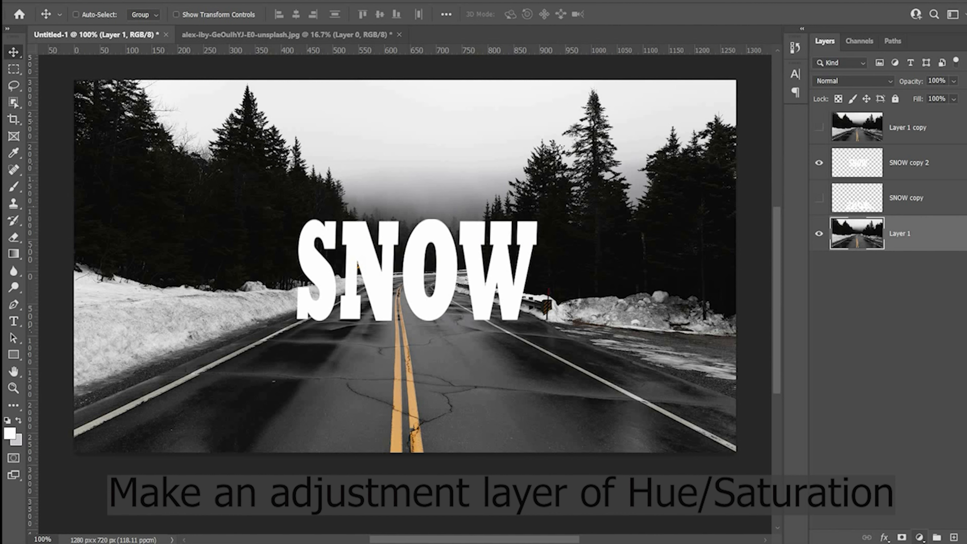
{"action": "left_click", "coordinate": [918, 537]}
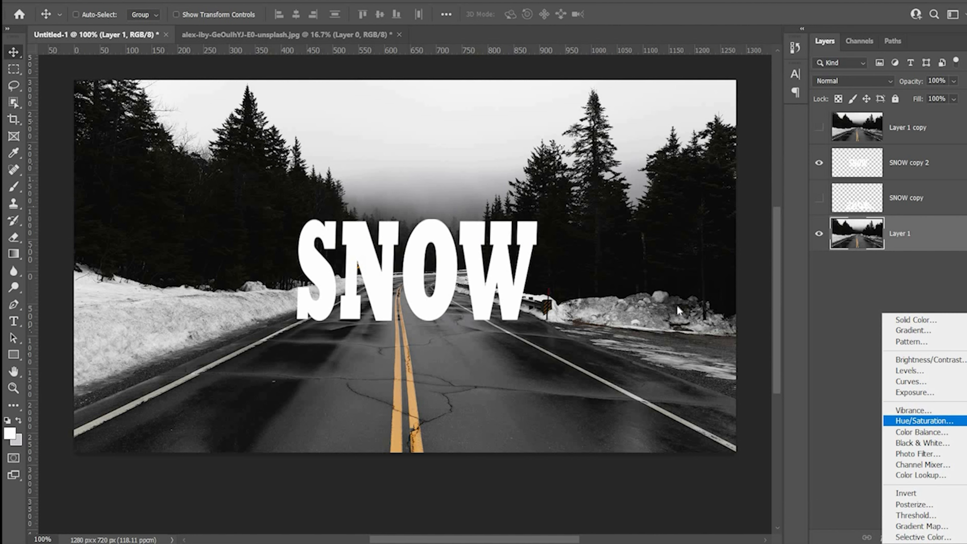
{"action": "left_click", "coordinate": [915, 423]}
{"action": "left_click_drag", "start_coordinate": [624, 176], "coordinate": [719, 83]}
{"action": "mouse_move", "coordinate": [703, 209]}
{"action": "left_mouse_down"}
{"action": "mouse_move", "coordinate": [712, 208]}
{"action": "mouse_move", "coordinate": [686, 209]}
{"action": "left_mouse_up"}
{"action": "mouse_move", "coordinate": [653, 239]}
{"action": "left_mouse_down"}
{"action": "mouse_move", "coordinate": [706, 233]}
{"action": "mouse_move", "coordinate": [664, 234]}
{"action": "mouse_move", "coordinate": [671, 234]}
{"action": "left_mouse_up"}
{"action": "mouse_move", "coordinate": [704, 185]}
{"action": "left_mouse_down"}
{"action": "mouse_move", "coordinate": [680, 182]}
{"action": "mouse_move", "coordinate": [774, 179]}
{"action": "mouse_move", "coordinate": [715, 178]}
{"action": "left_mouse_up"}
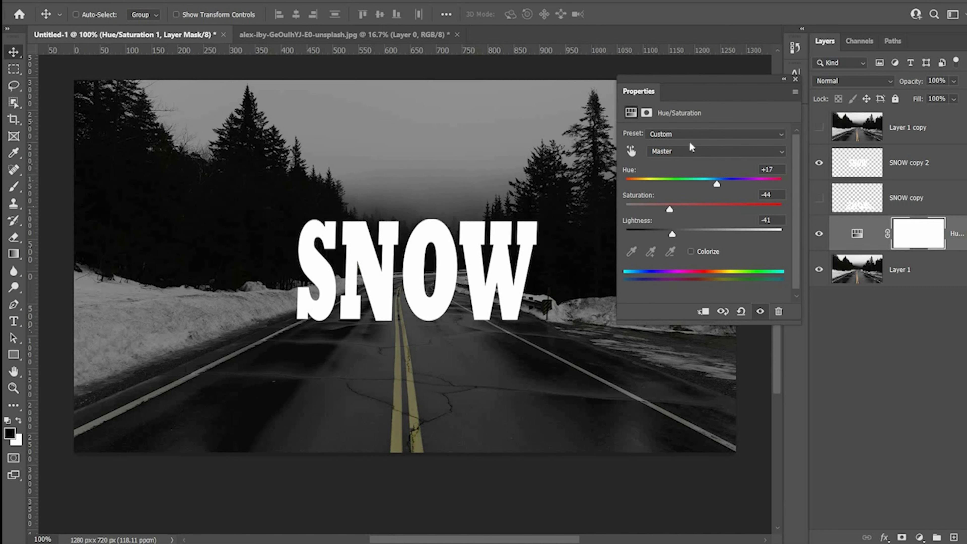
Switch the Hue/Saturation adjustment's colour range to Yellows.
{"action": "left_click", "coordinate": [689, 151]}
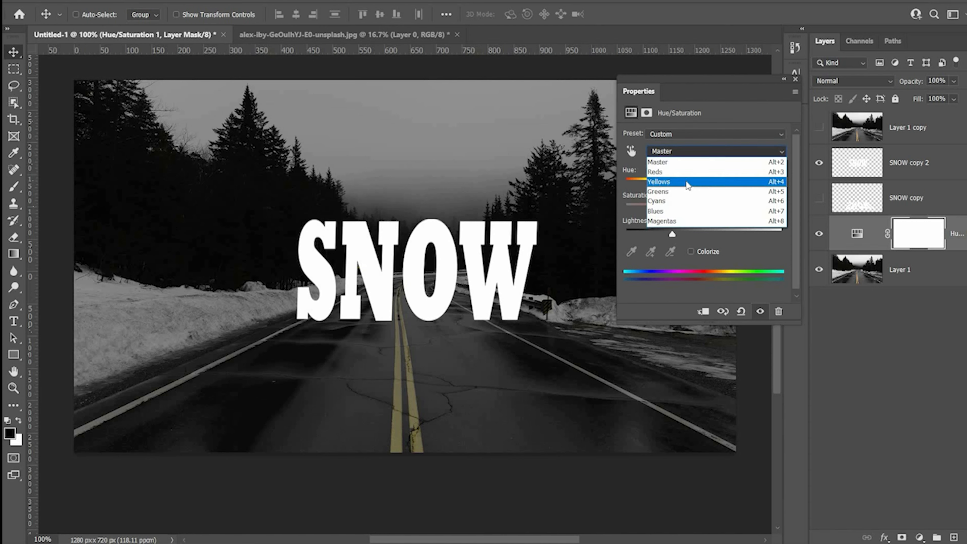
{"action": "left_click", "coordinate": [683, 173]}
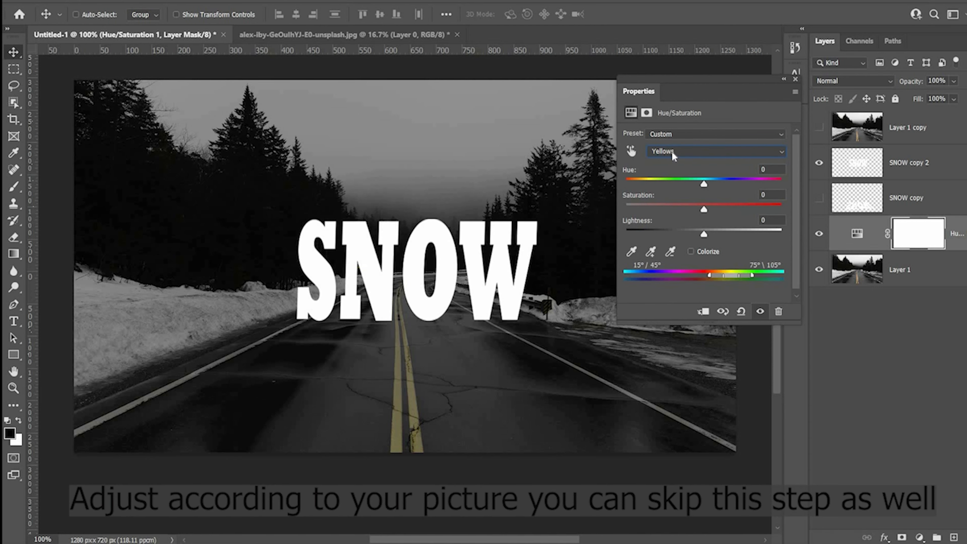
{"action": "left_click", "coordinate": [693, 156]}
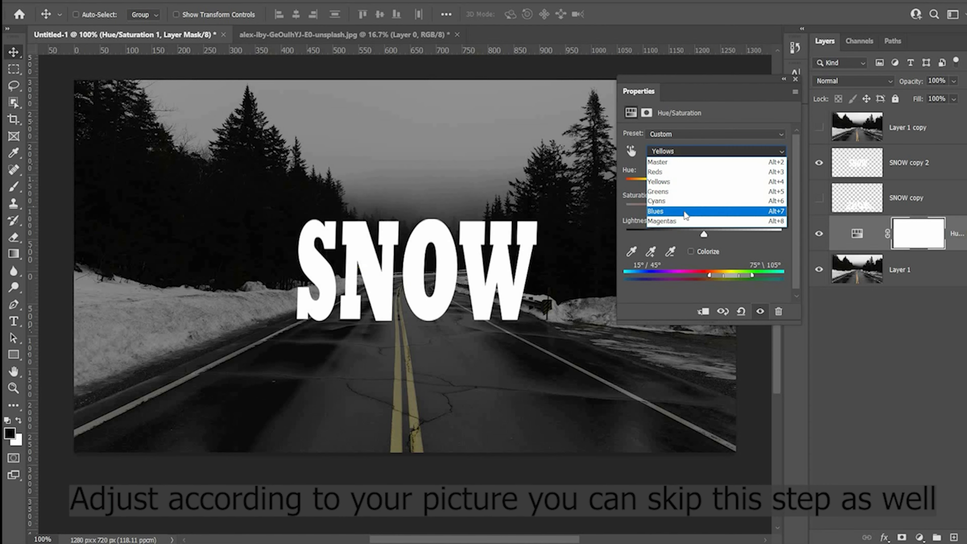
{"action": "left_click", "coordinate": [793, 347]}
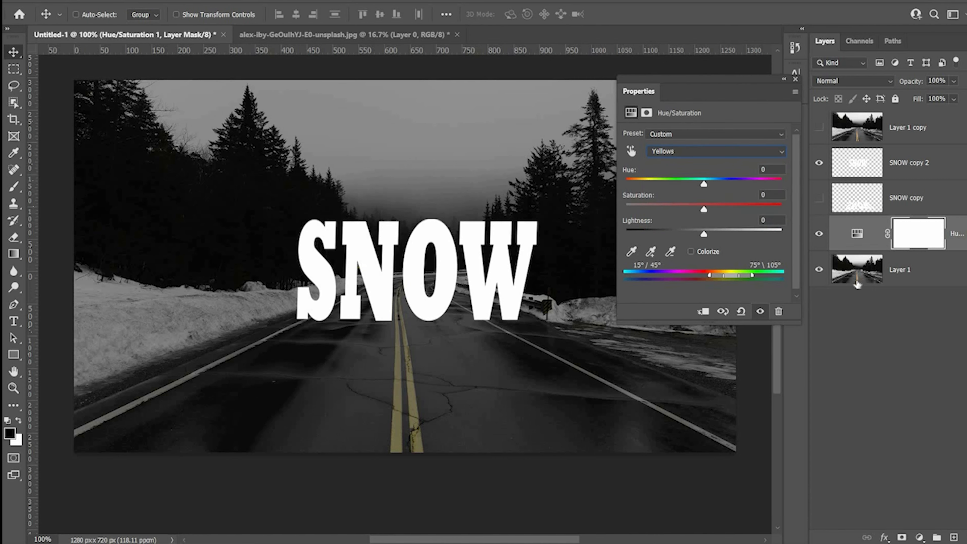
{"action": "left_click", "coordinate": [795, 81]}
Add an Exposure adjustment layer above the Hue/Saturation layer and lower its exposure slightly below zero.
{"action": "left_click", "coordinate": [919, 537]}
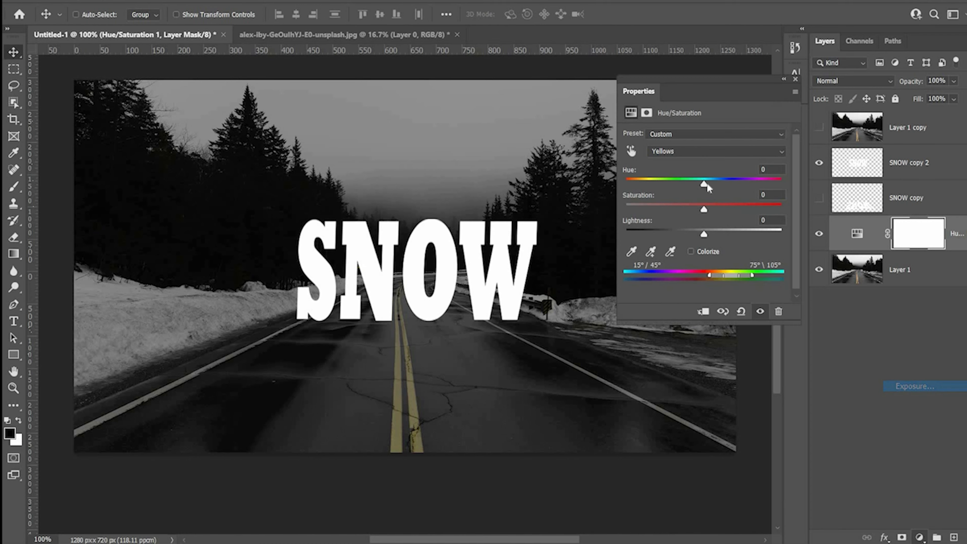
{"action": "left_click_drag", "start_coordinate": [701, 165], "coordinate": [699, 172]}
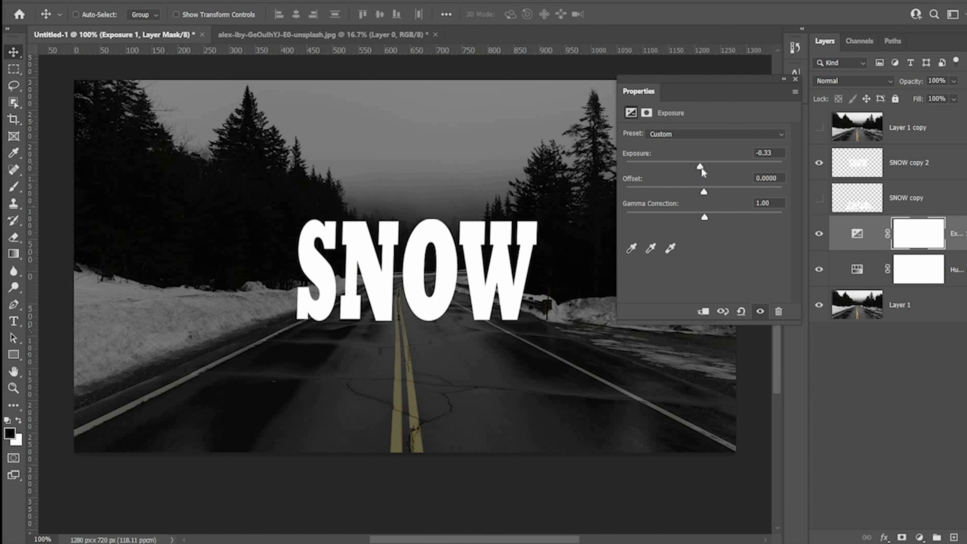
{"action": "left_click_drag", "start_coordinate": [699, 170], "coordinate": [695, 173]}
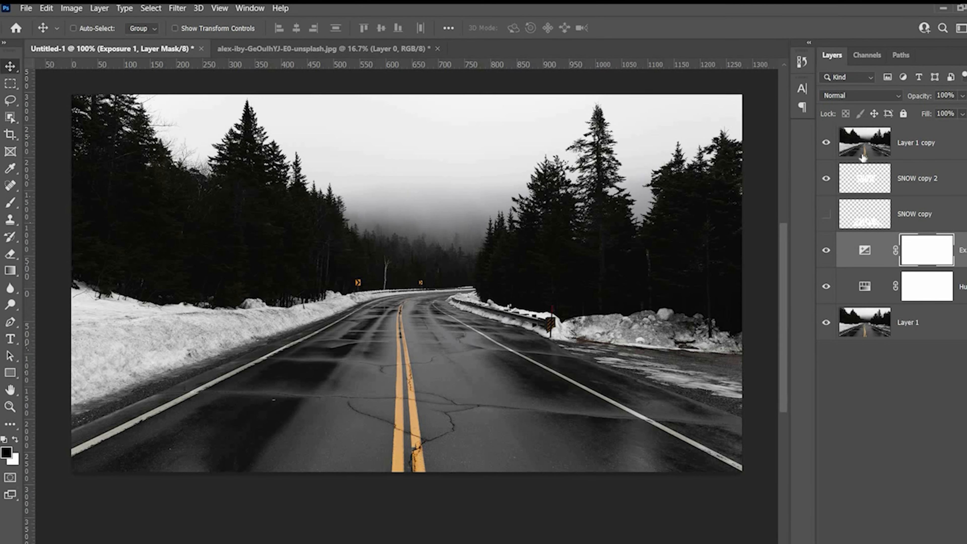
Clip the top Layer 1 copy, made visible, to the upright SNOW layer with a clipping mask.
{"action": "left_click", "coordinate": [99, 8]}
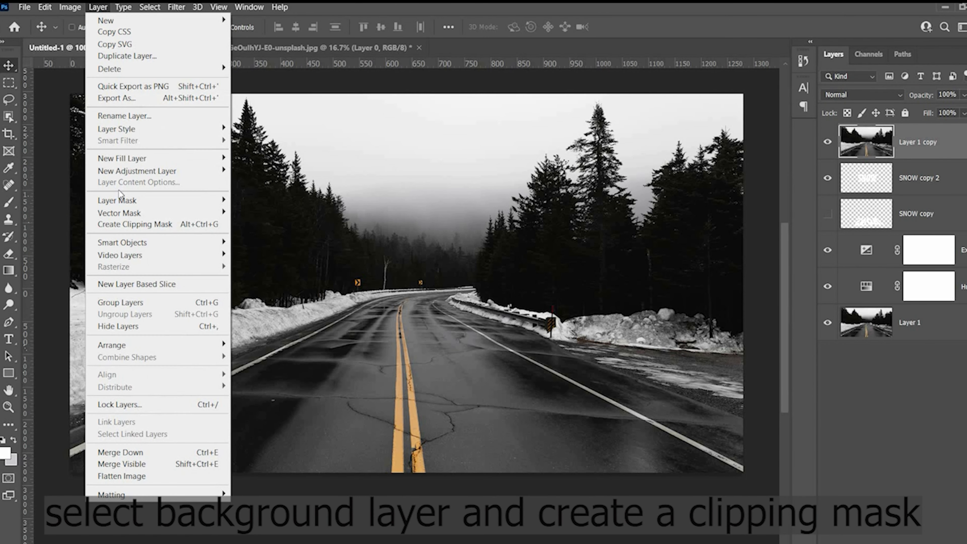
{"action": "left_click", "coordinate": [134, 225]}
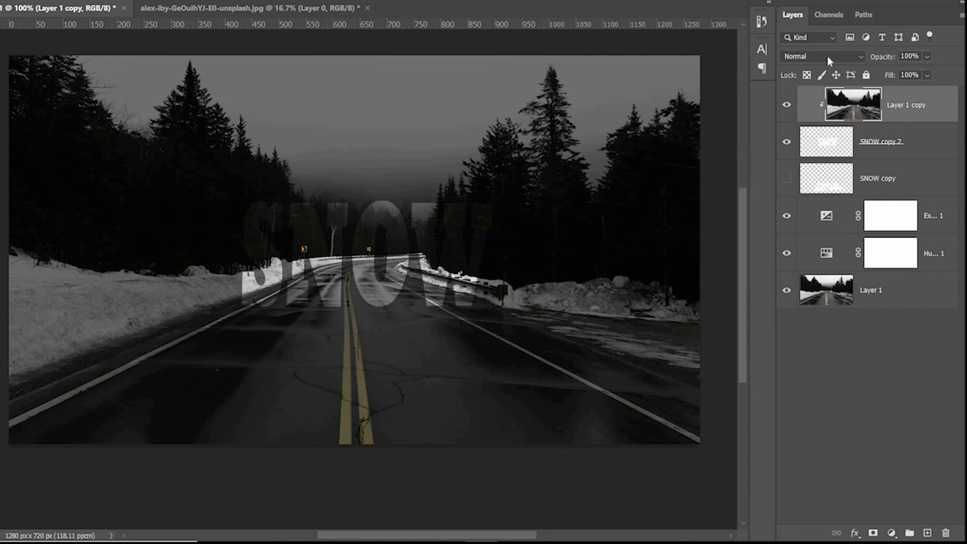
{"action": "left_click_drag", "start_coordinate": [876, 68], "coordinate": [874, 72]}
Add a Stroke effect to the SNOW copy 2 layer and set its colour to near-white fcfafa.
{"action": "left_click", "coordinate": [913, 145]}
{"action": "left_click", "coordinate": [854, 533]}
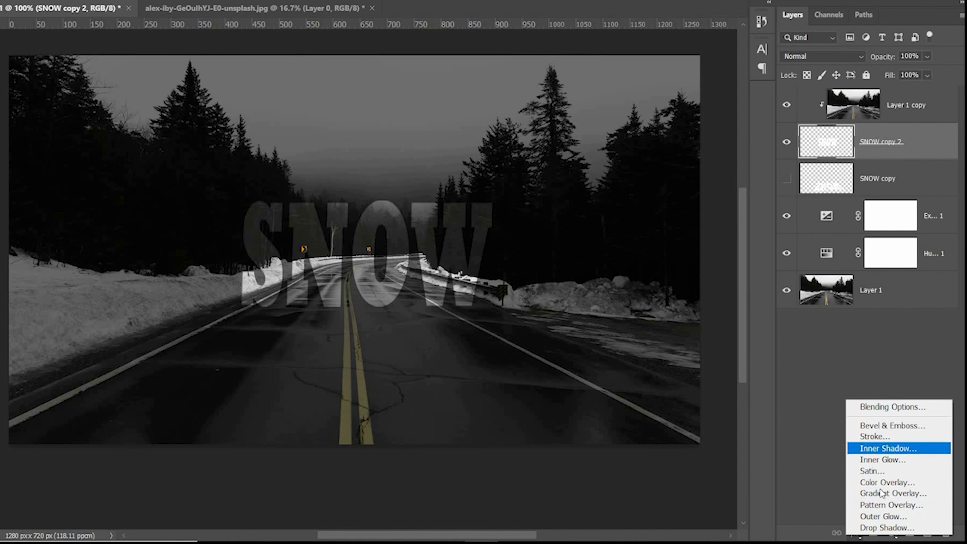
{"action": "left_click", "coordinate": [875, 436]}
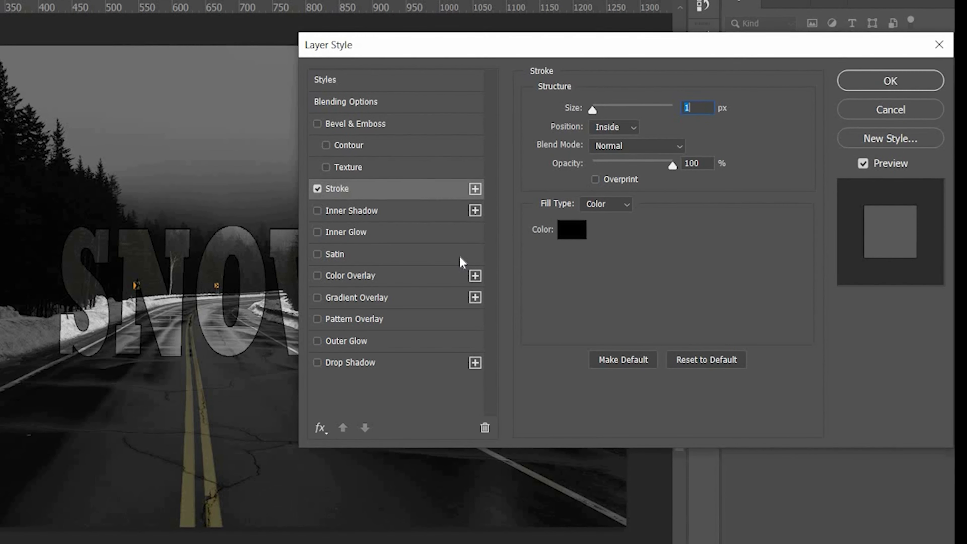
{"action": "left_click", "coordinate": [575, 229]}
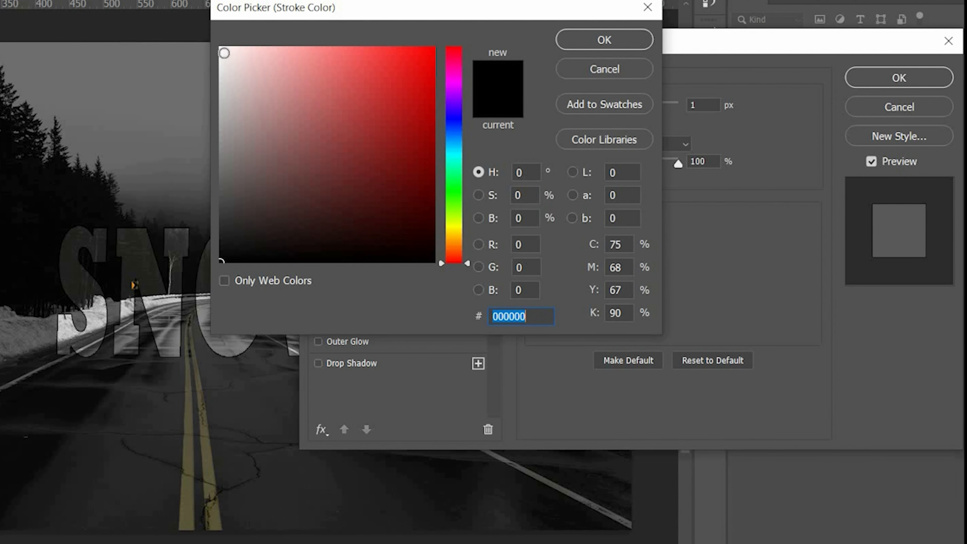
{"action": "left_click", "coordinate": [223, 53]}
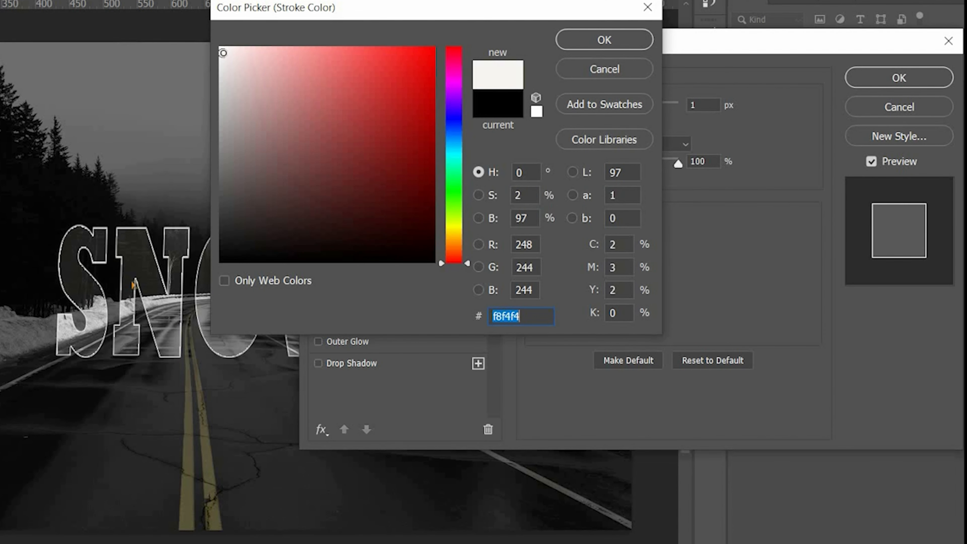
{"action": "left_click", "coordinate": [223, 52]}
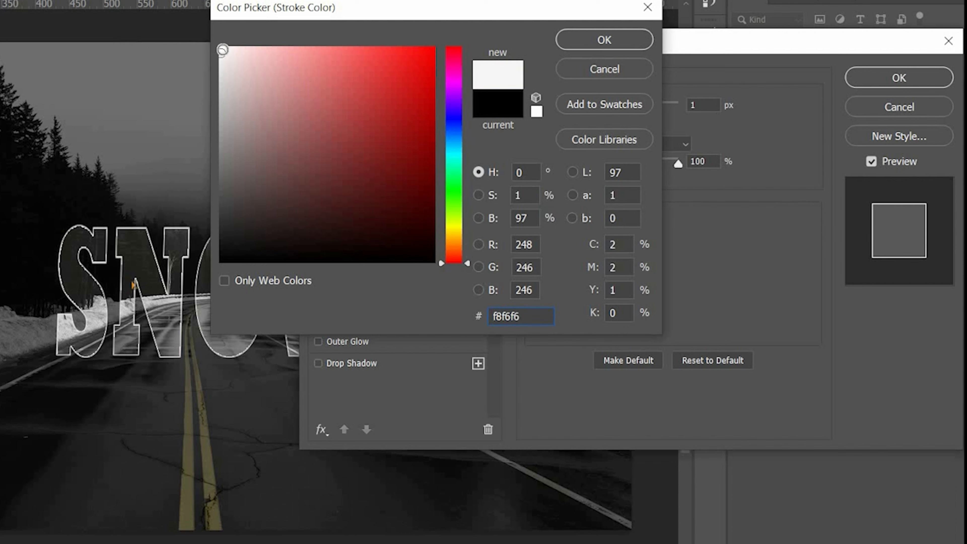
{"action": "left_click_drag", "start_coordinate": [223, 53], "coordinate": [224, 100]}
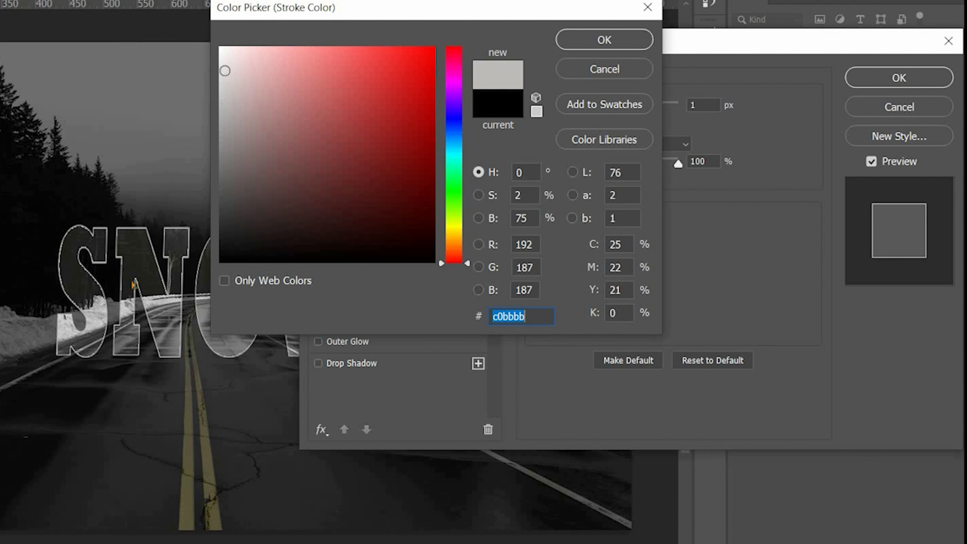
{"action": "left_click", "coordinate": [222, 48]}
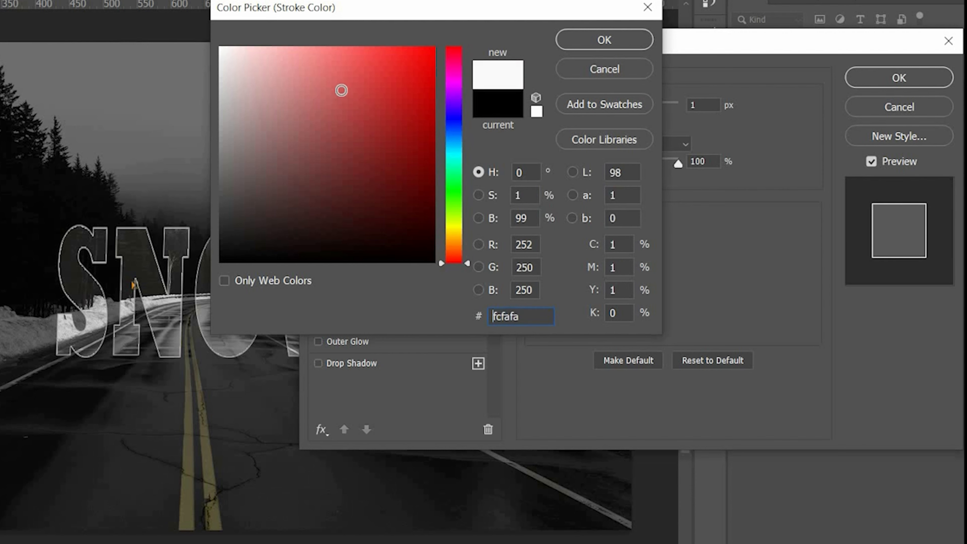
{"action": "left_click", "coordinate": [588, 45]}
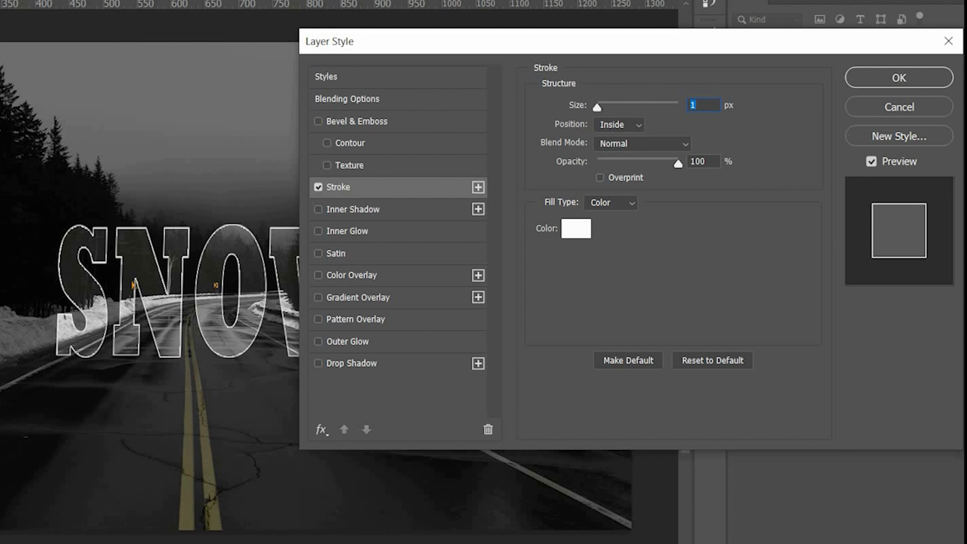
Set the stroke's size to 2 px and its position to Outside.
{"action": "type", "text": "2"}
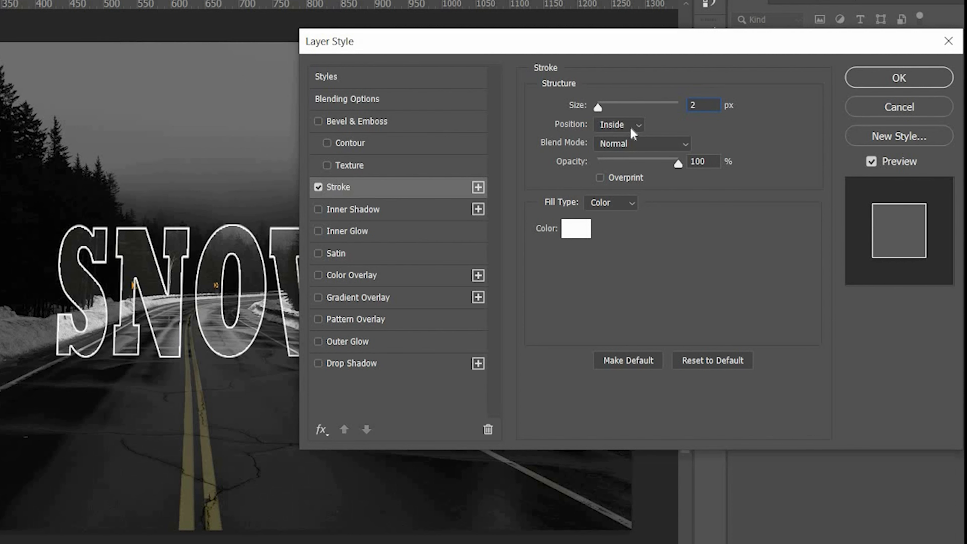
{"action": "left_click", "coordinate": [633, 130]}
{"action": "key", "text": "Up"}
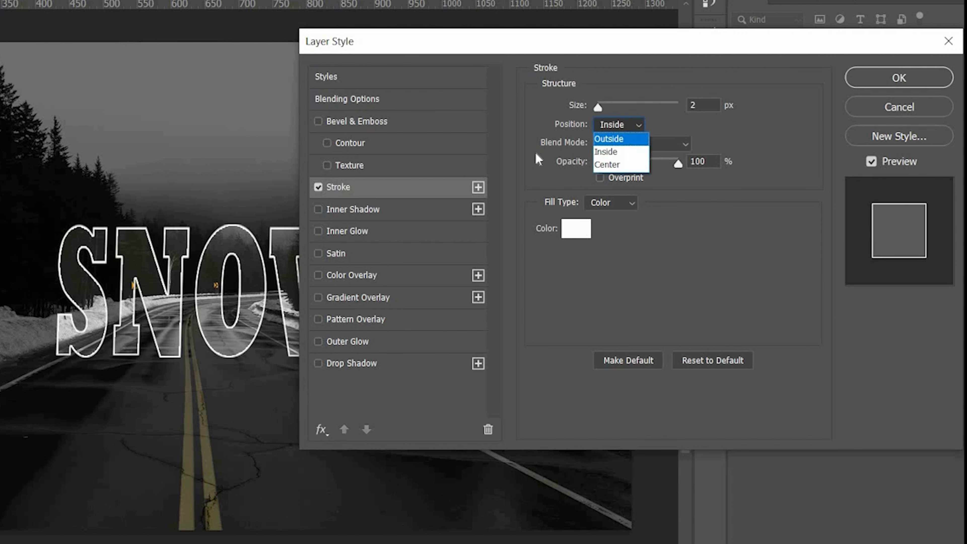
{"action": "key", "text": "Return"}
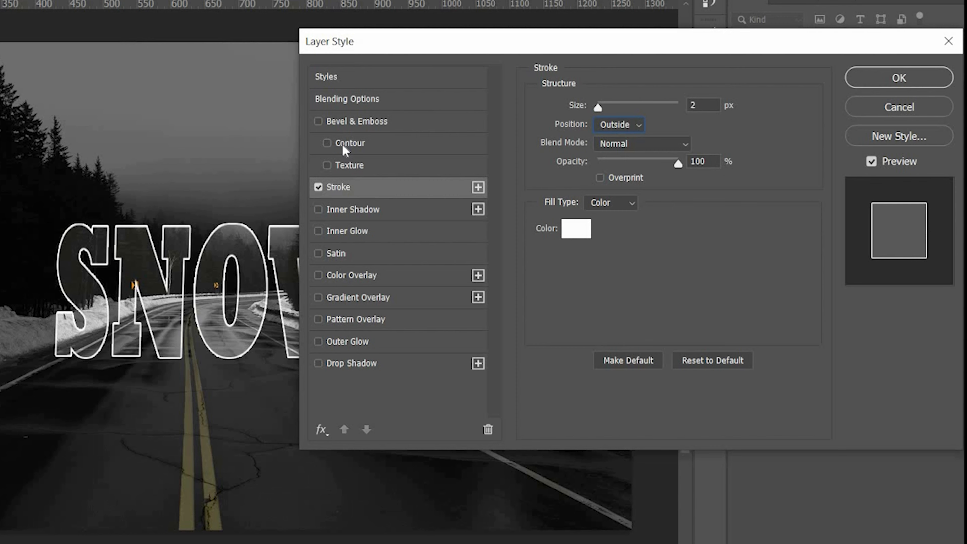
Enable an Outer Glow on the SNOW copy 2 layer with the near-white colour f6f5f4.
{"action": "left_click", "coordinate": [329, 343]}
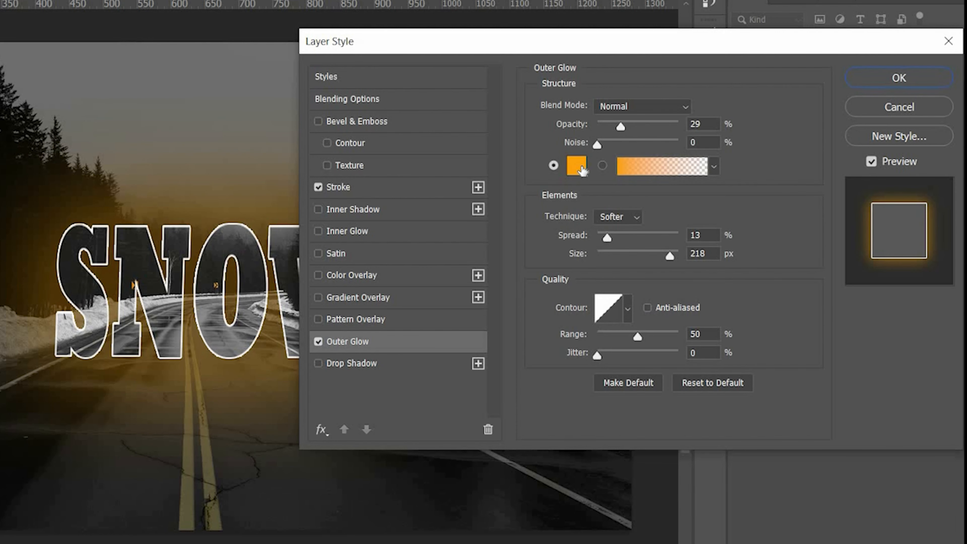
{"action": "left_click", "coordinate": [576, 165]}
{"action": "left_click_drag", "start_coordinate": [358, 239], "coordinate": [258, 245]}
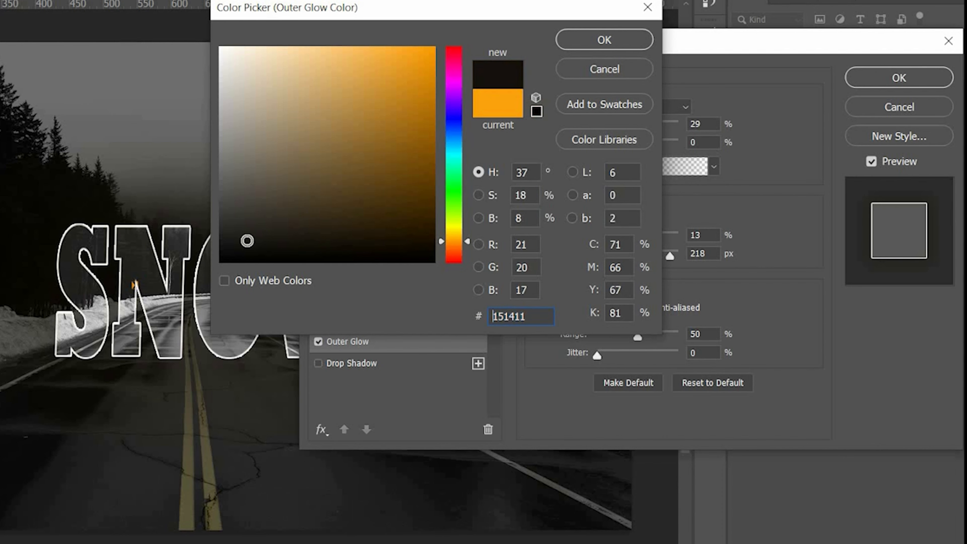
{"action": "left_click", "coordinate": [221, 54]}
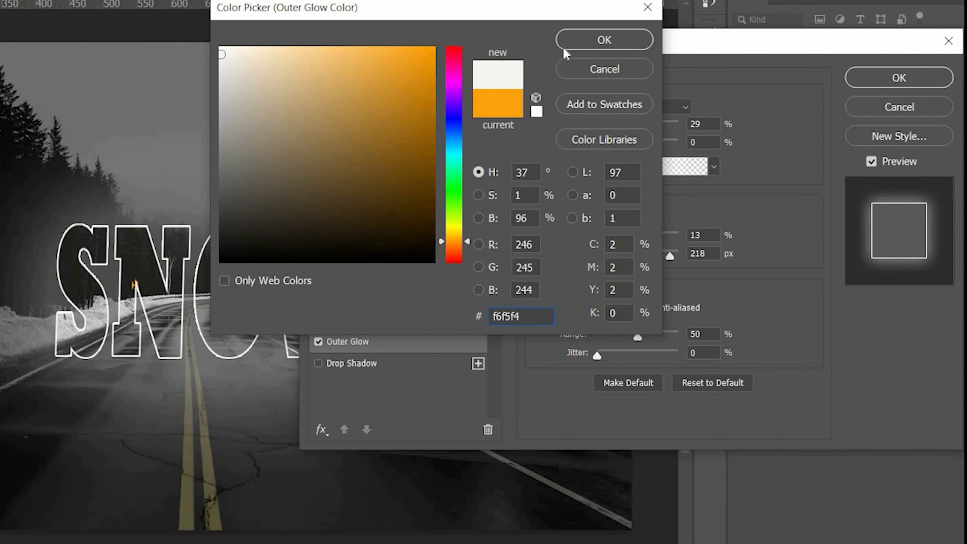
{"action": "left_click", "coordinate": [577, 48]}
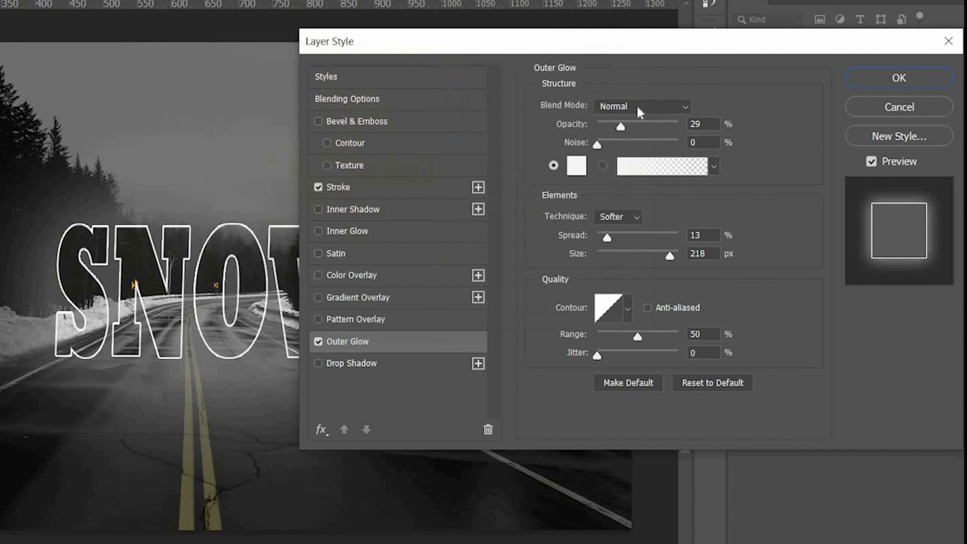
Set the Outer Glow's blend mode to Overlay, its opacity to 100% and its spread to 15%.
{"action": "left_click", "coordinate": [636, 107]}
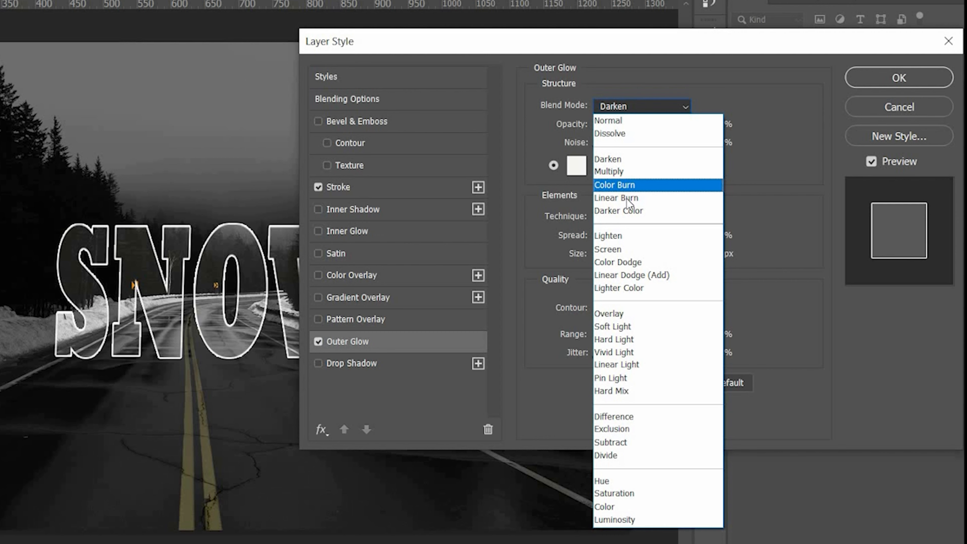
{"action": "left_click", "coordinate": [626, 313]}
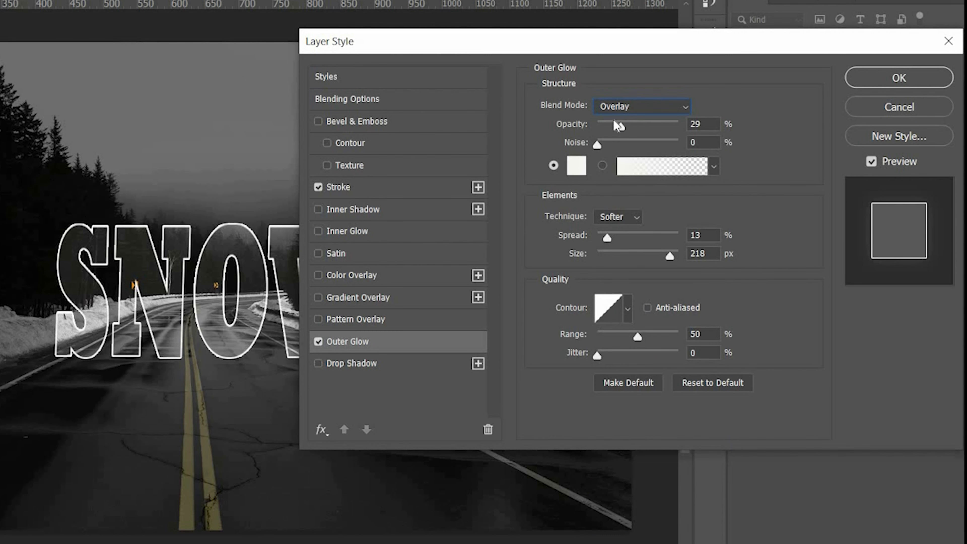
{"action": "left_click", "coordinate": [702, 126]}
{"action": "type", "text": "100"}
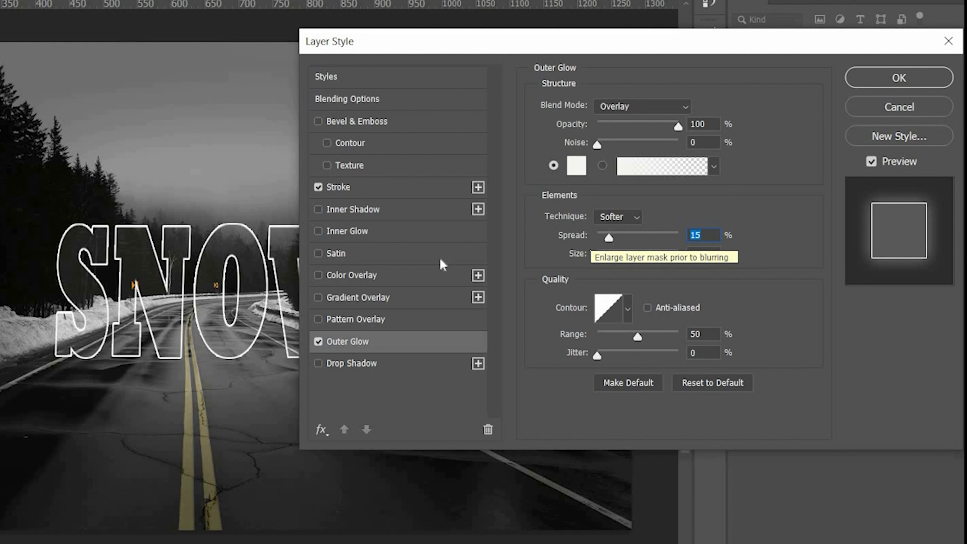
Add an Inner Glow in Overlay mode with 100% opacity and 250 px size, and apply the layer style.
{"action": "left_click", "coordinate": [344, 231]}
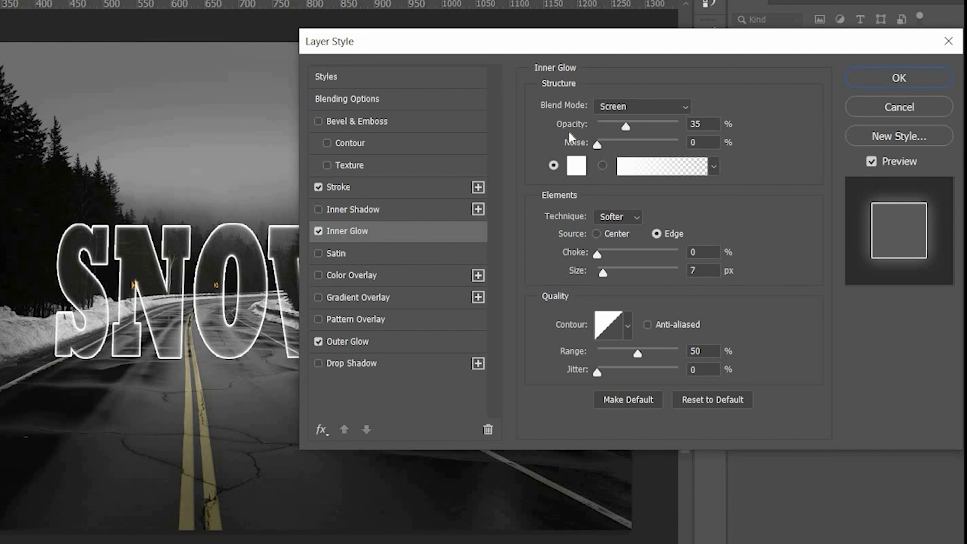
{"action": "left_click", "coordinate": [605, 109]}
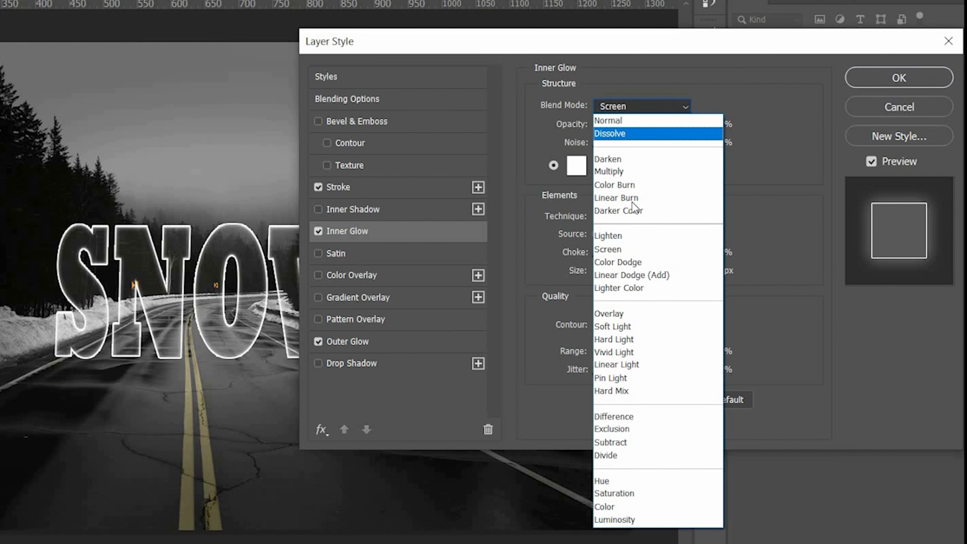
{"action": "left_click", "coordinate": [641, 314]}
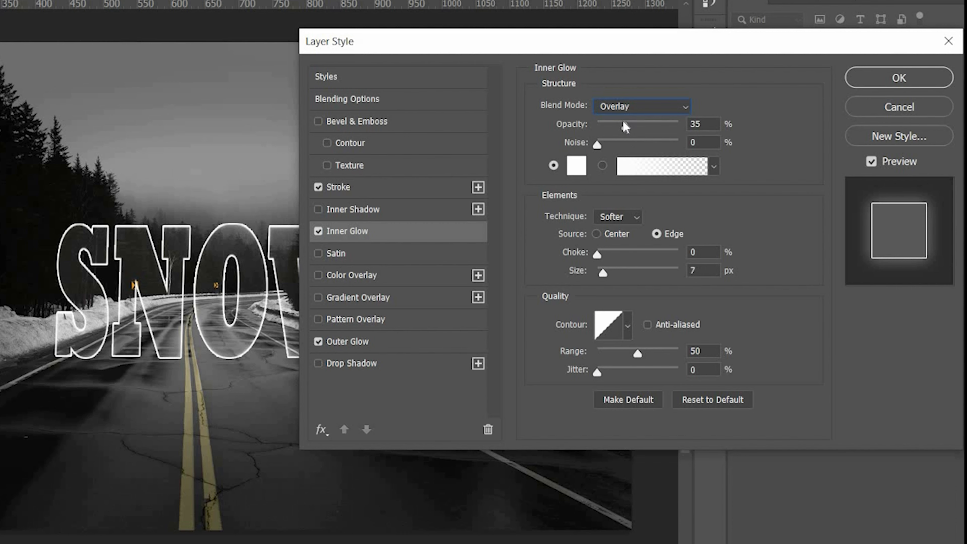
{"action": "left_click_drag", "start_coordinate": [625, 127], "coordinate": [687, 152]}
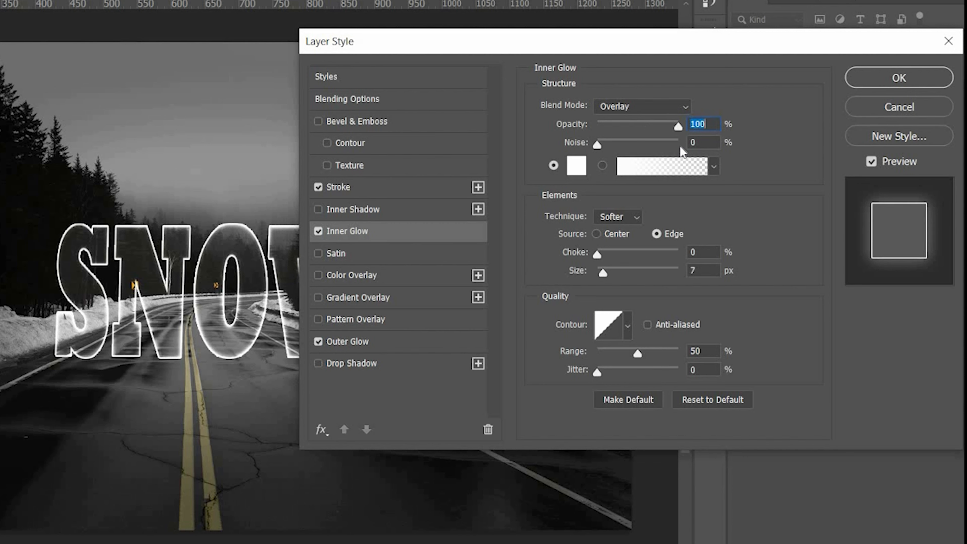
{"action": "left_click_drag", "start_coordinate": [613, 274], "coordinate": [713, 271]}
{"action": "left_click", "coordinate": [871, 162]}
{"action": "left_click", "coordinate": [871, 162]}
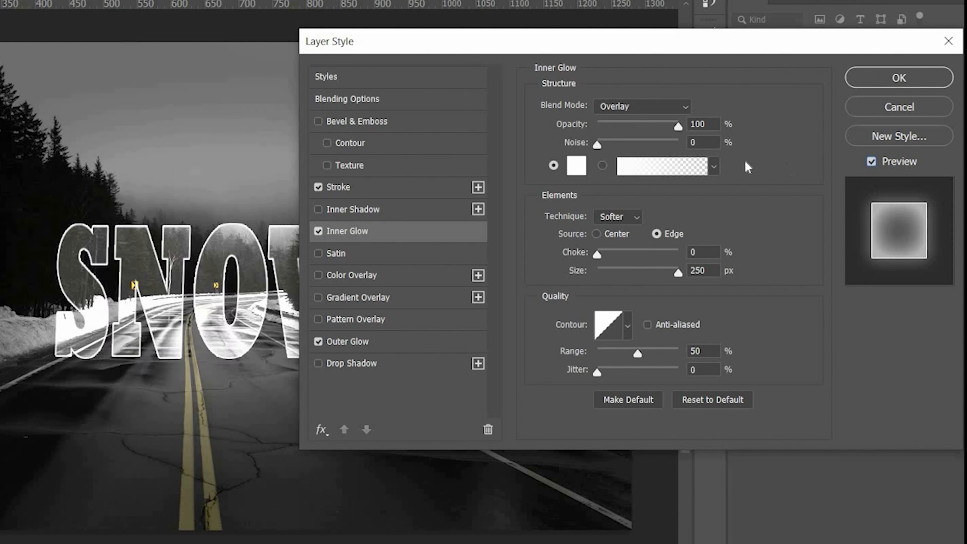
{"action": "left_click", "coordinate": [859, 82]}
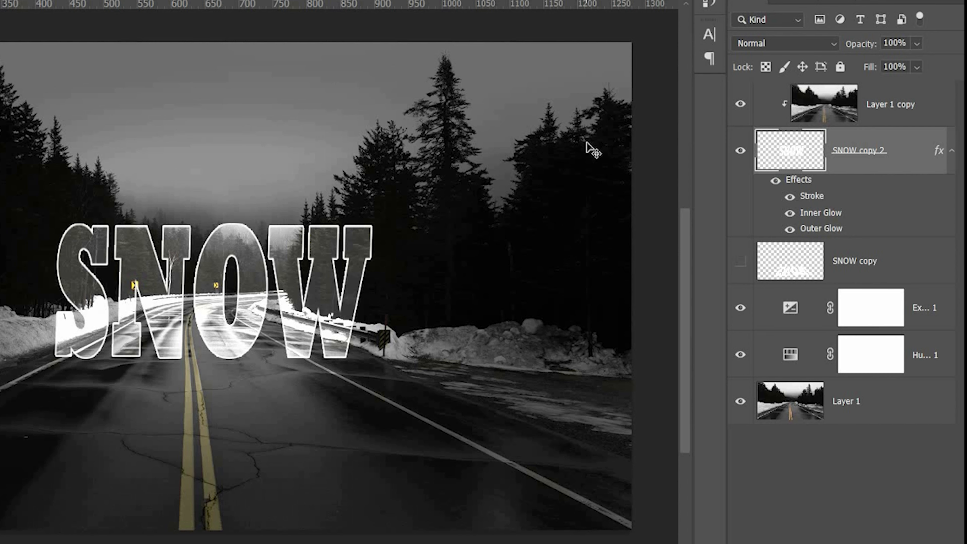
Show the mirrored SNOW copy layer and set its blend mode to Overlay.
{"action": "left_click", "coordinate": [739, 271]}
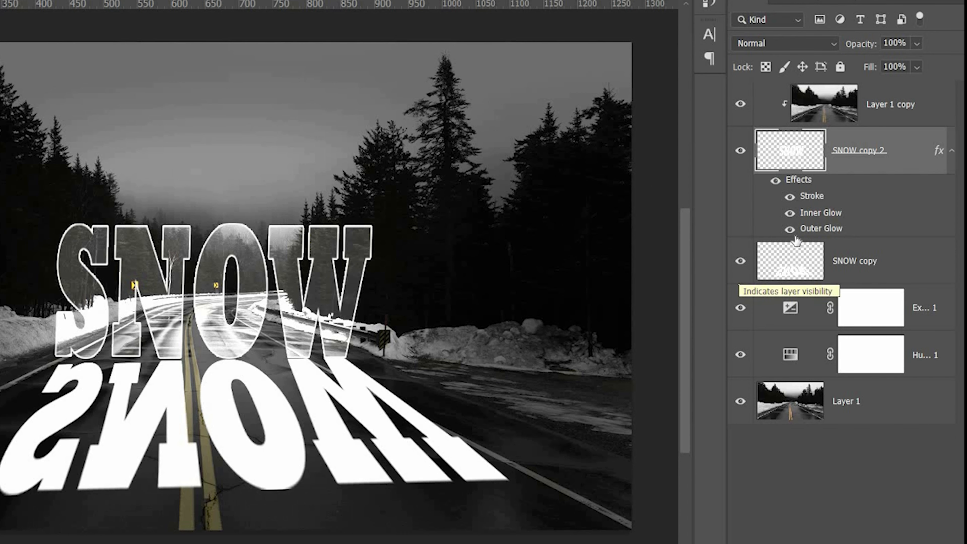
{"action": "left_click", "coordinate": [801, 259]}
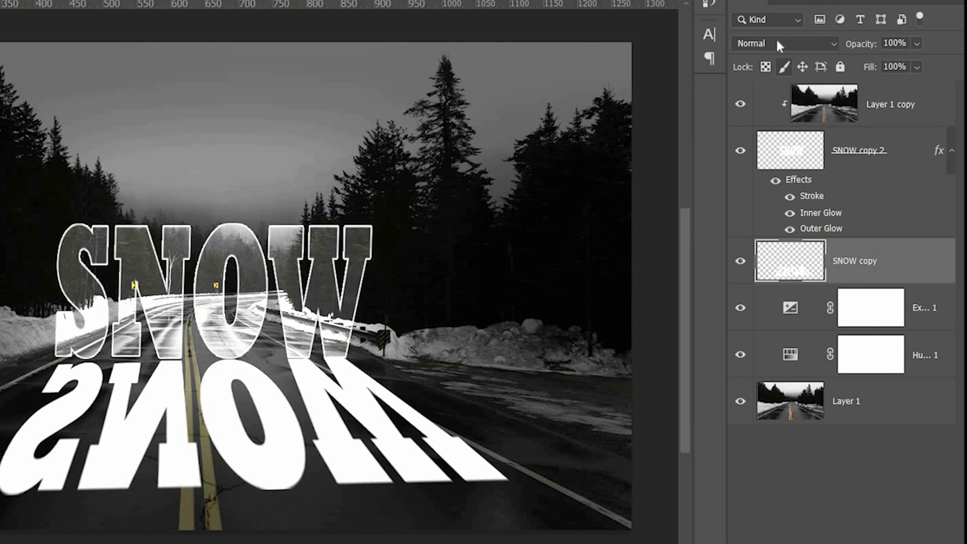
{"action": "left_click", "coordinate": [777, 44]}
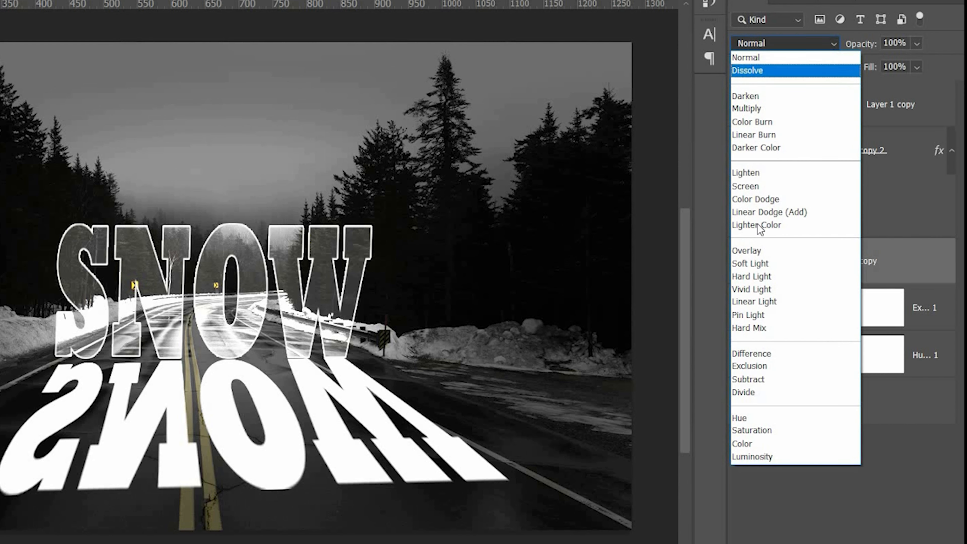
{"action": "left_click", "coordinate": [762, 252]}
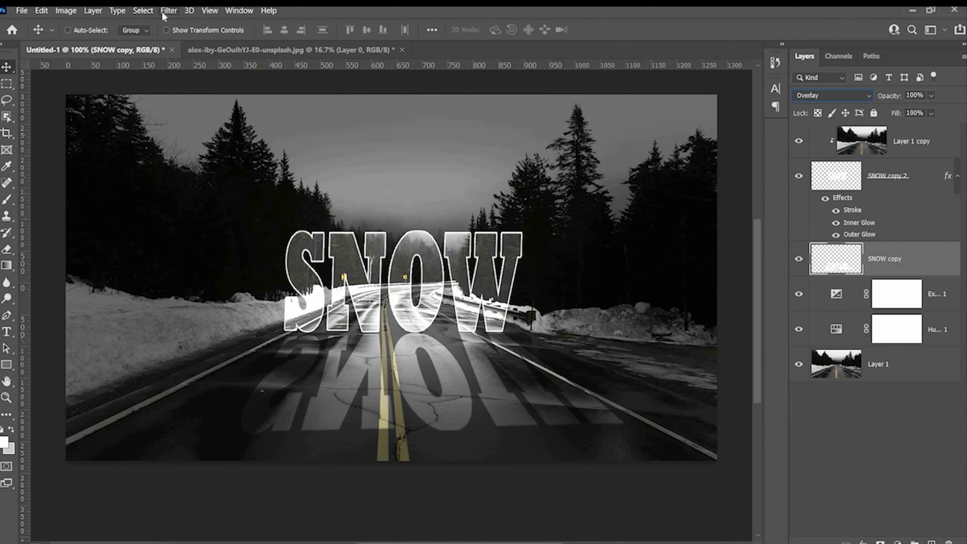
Apply a Gaussian Blur with a 4.0-pixel radius to the SNOW copy layer and duplicate the blurred layer.
{"action": "left_click", "coordinate": [164, 12]}
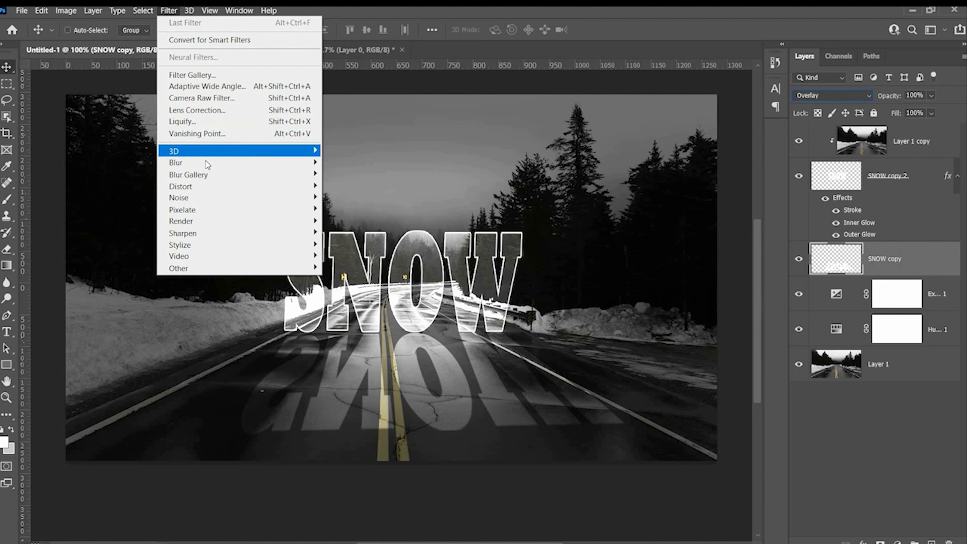
{"action": "mouse_move", "coordinate": [207, 164]}
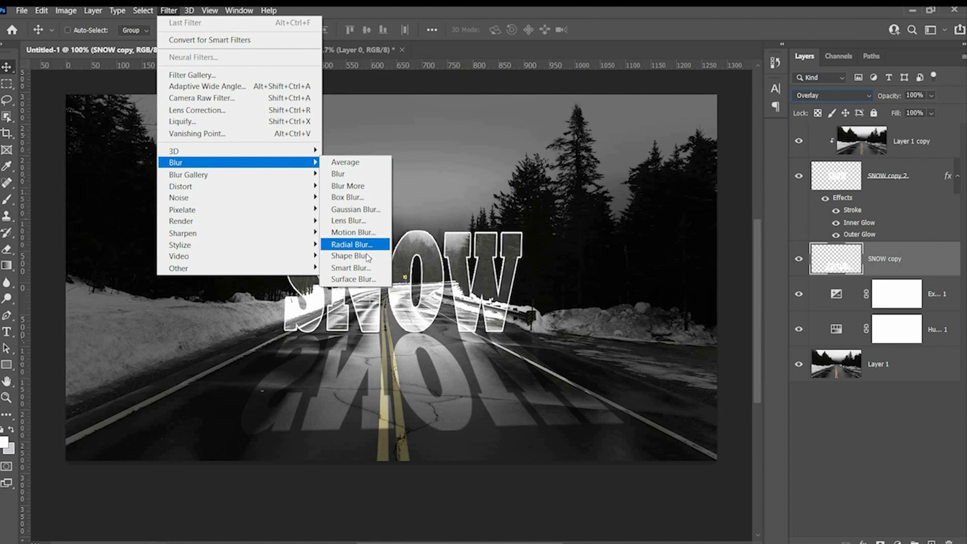
{"action": "left_click", "coordinate": [354, 209]}
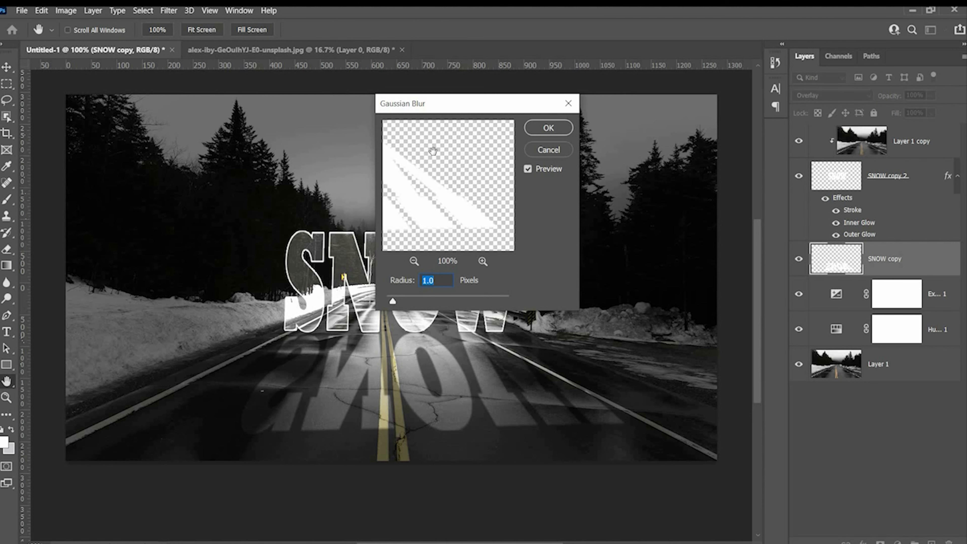
{"action": "left_click_drag", "start_coordinate": [392, 301], "coordinate": [405, 301]}
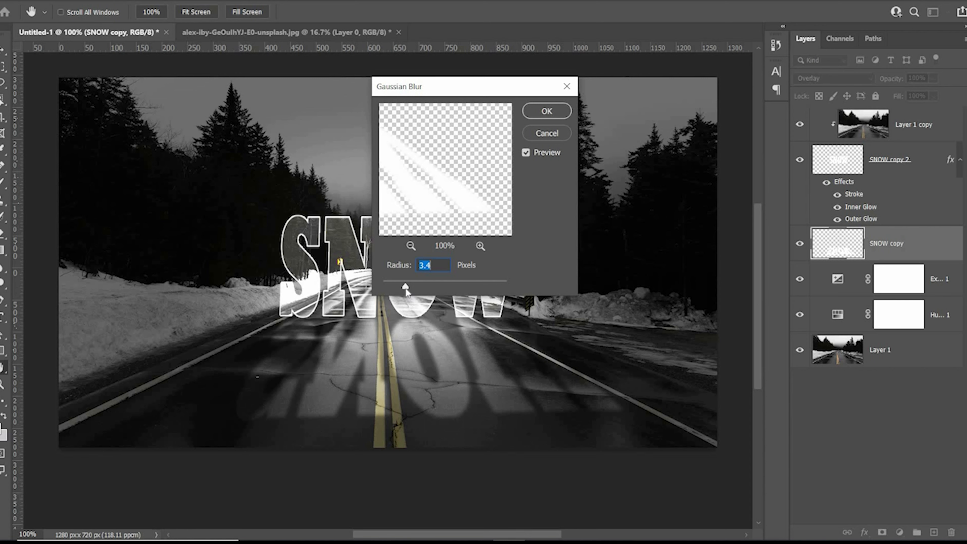
{"action": "left_click_drag", "start_coordinate": [406, 289], "coordinate": [410, 290]}
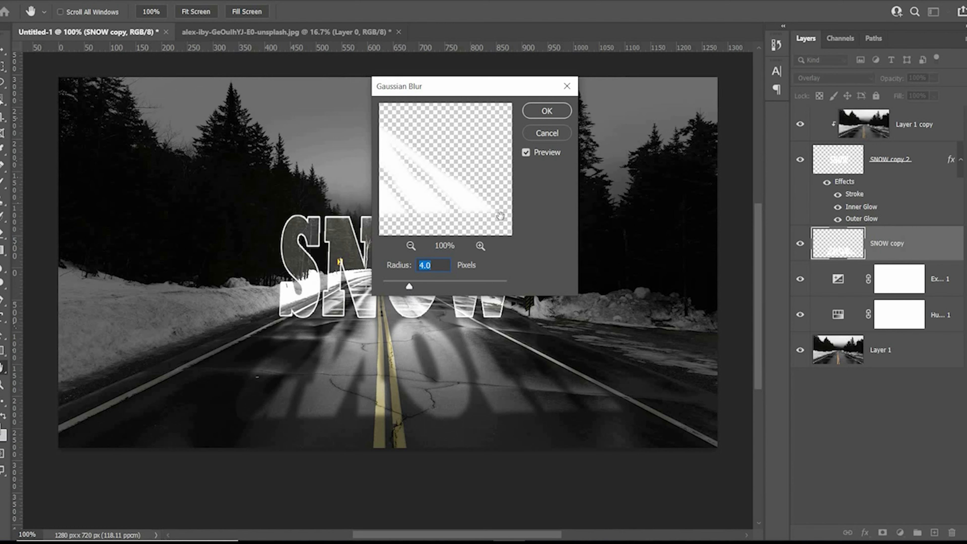
{"action": "left_click", "coordinate": [546, 110]}
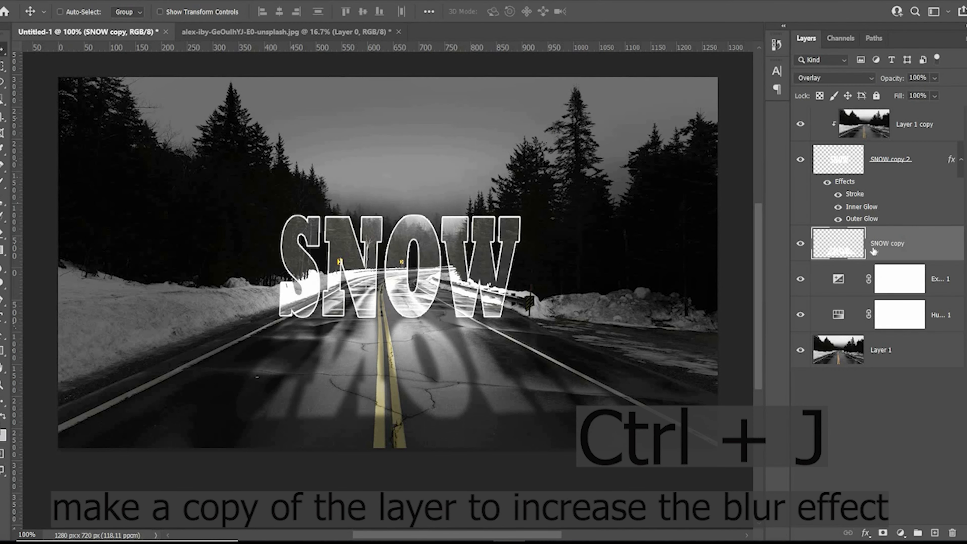
{"action": "key", "text": "ctrl+j"}
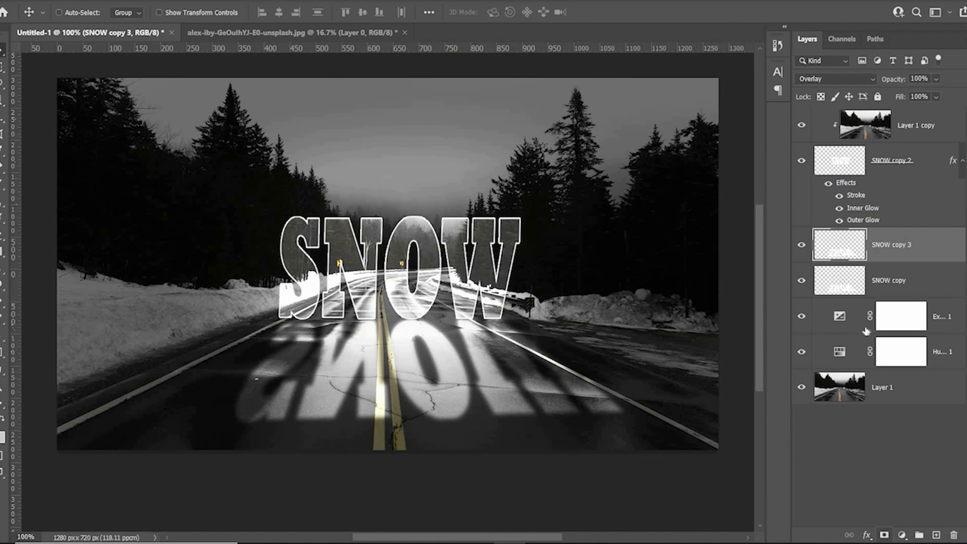
Add a layer mask to SNOW copy 3 and fill it with a black-to-white linear gradient running down across the mirrored letters.
{"action": "left_click", "coordinate": [884, 535]}
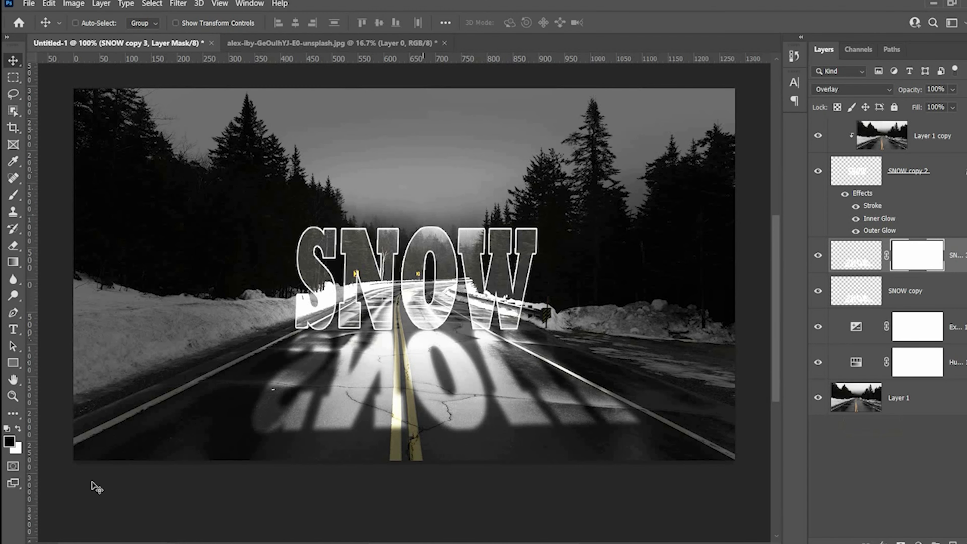
{"action": "left_click", "coordinate": [13, 262]}
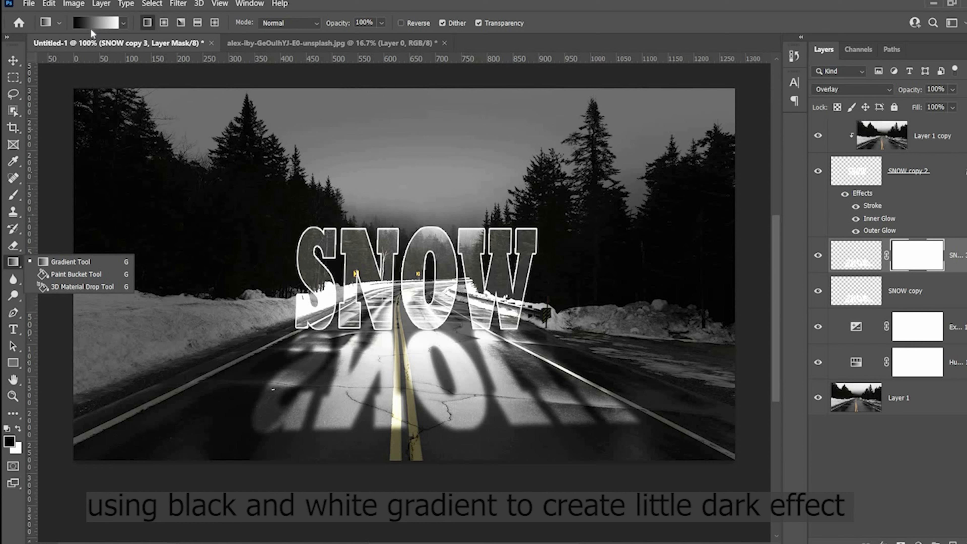
{"action": "left_click", "coordinate": [425, 359]}
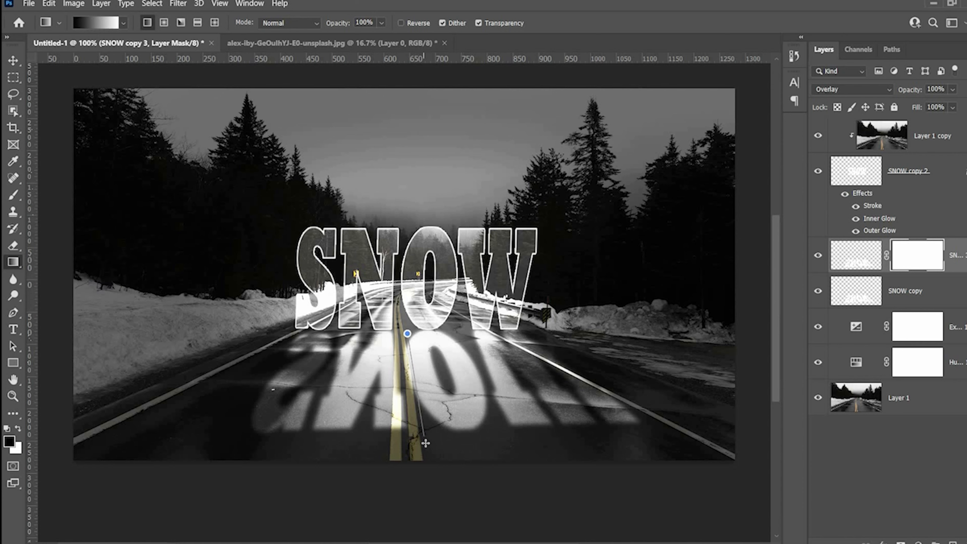
{"action": "left_click_drag", "start_coordinate": [422, 335], "coordinate": [431, 428]}
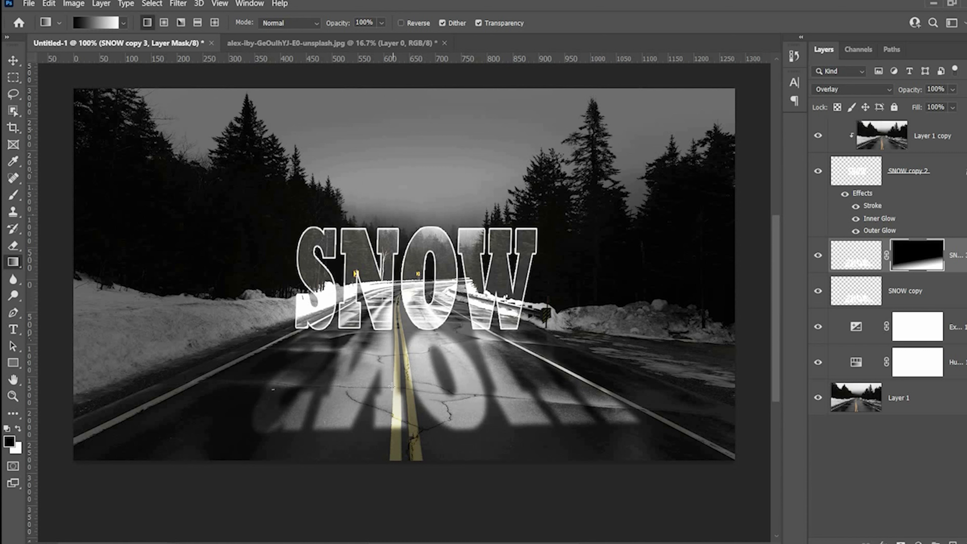